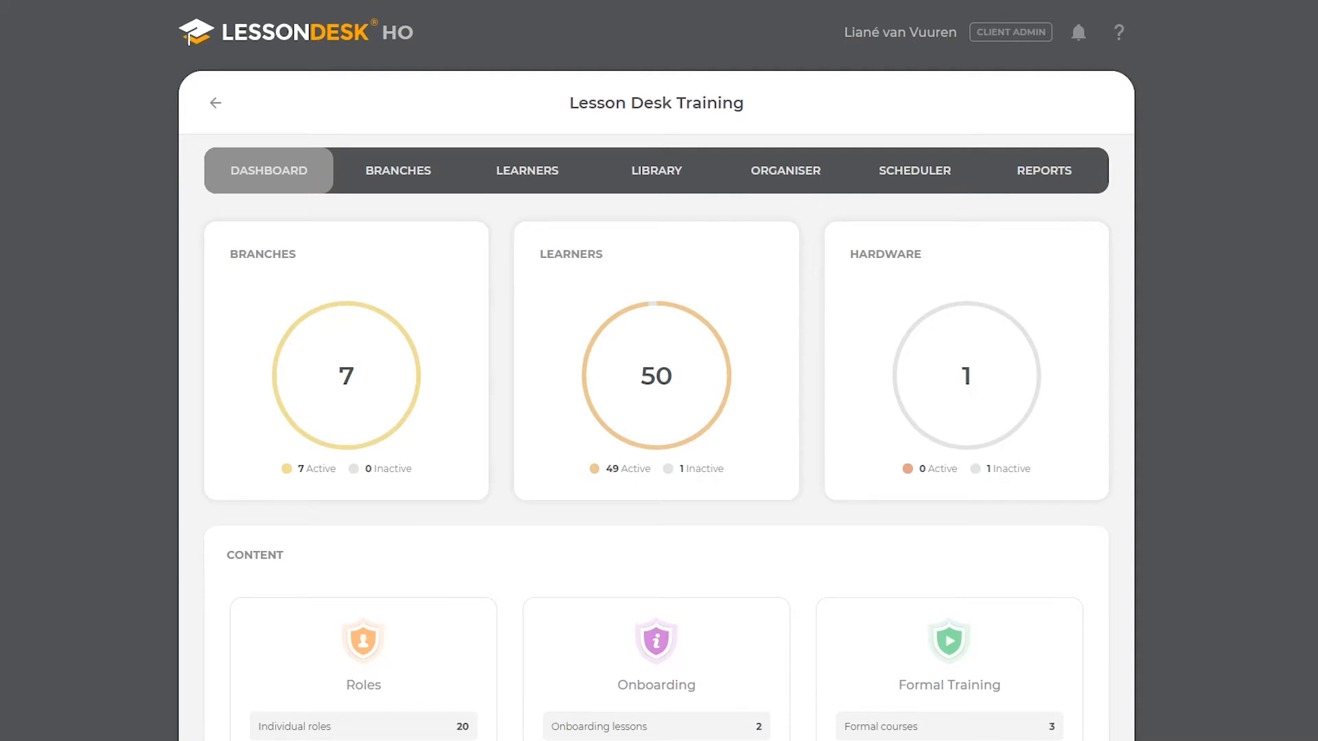
# Step: Open a blank Add new role form from the Organiser's Standalone roles list
pyautogui.click(766, 173)
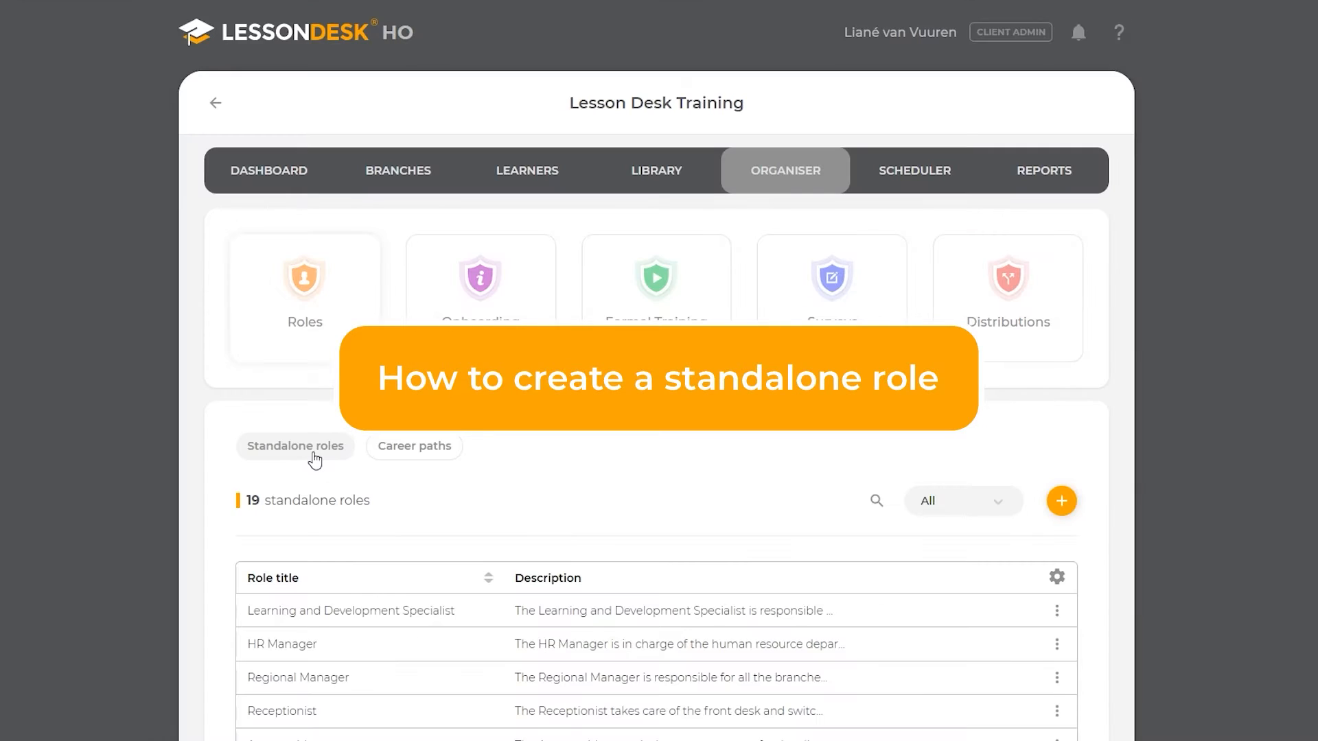
pyautogui.click(313, 448)
pyautogui.click(1062, 502)
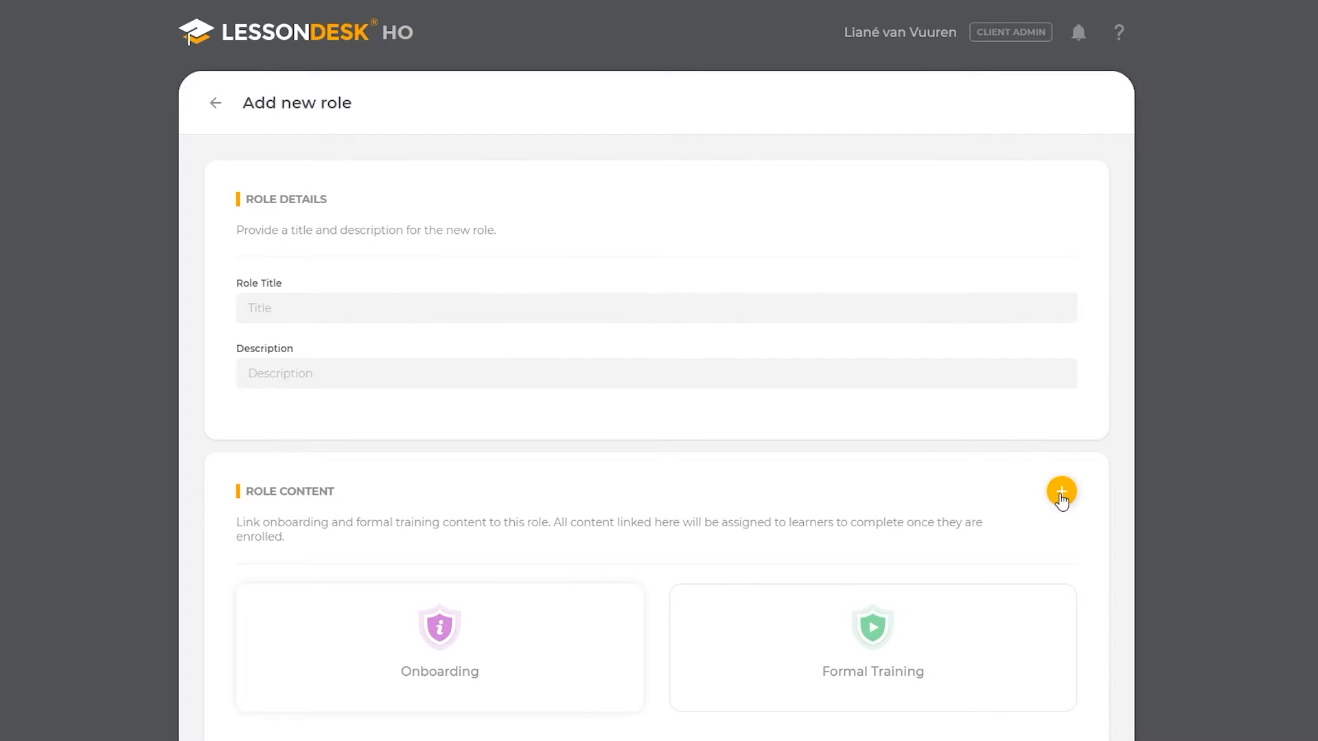
# Step: Title the role 'Junior HR Manager' with description 'This role is designated for employees that fulfil the Junior HR Manager role.'
pyautogui.click(269, 307)
pyautogui.write('Junior HR Manager')
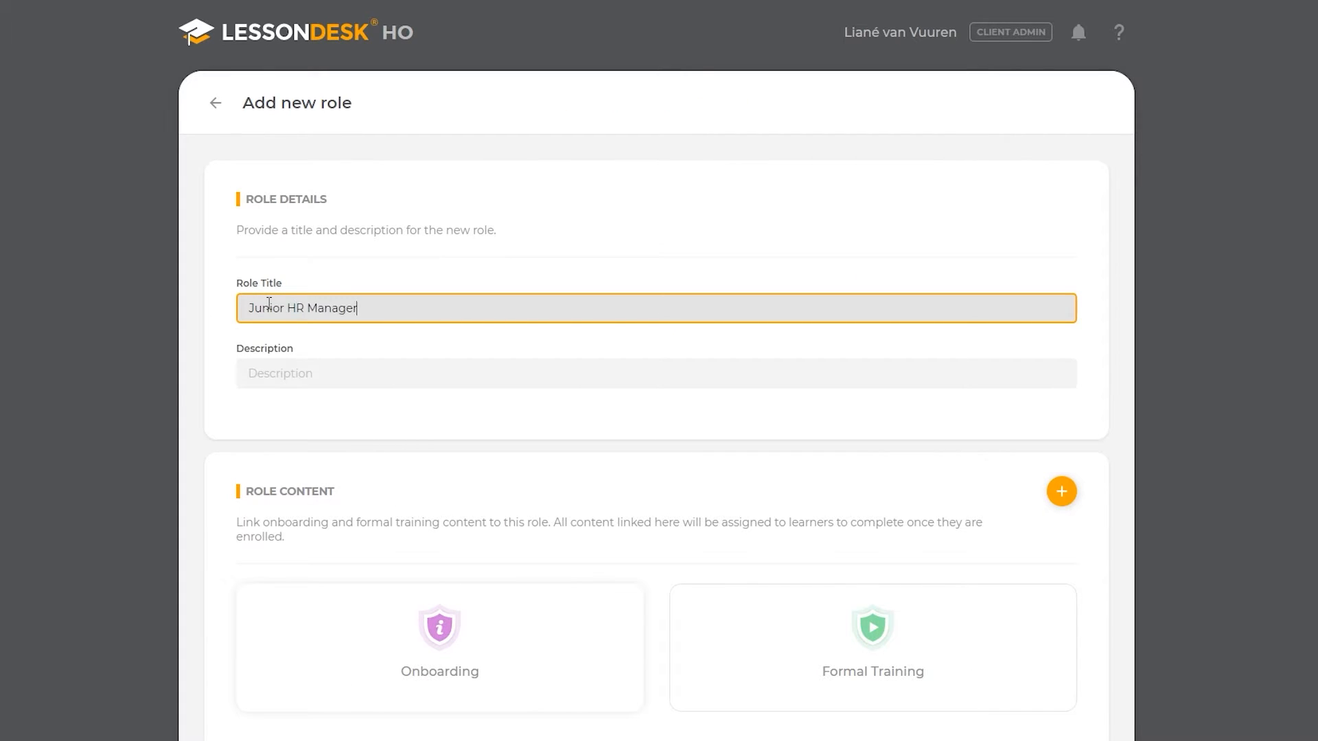
pyautogui.click(253, 373)
pyautogui.write('This role is designated for employees that fulfil the Junior HR Manager role.')
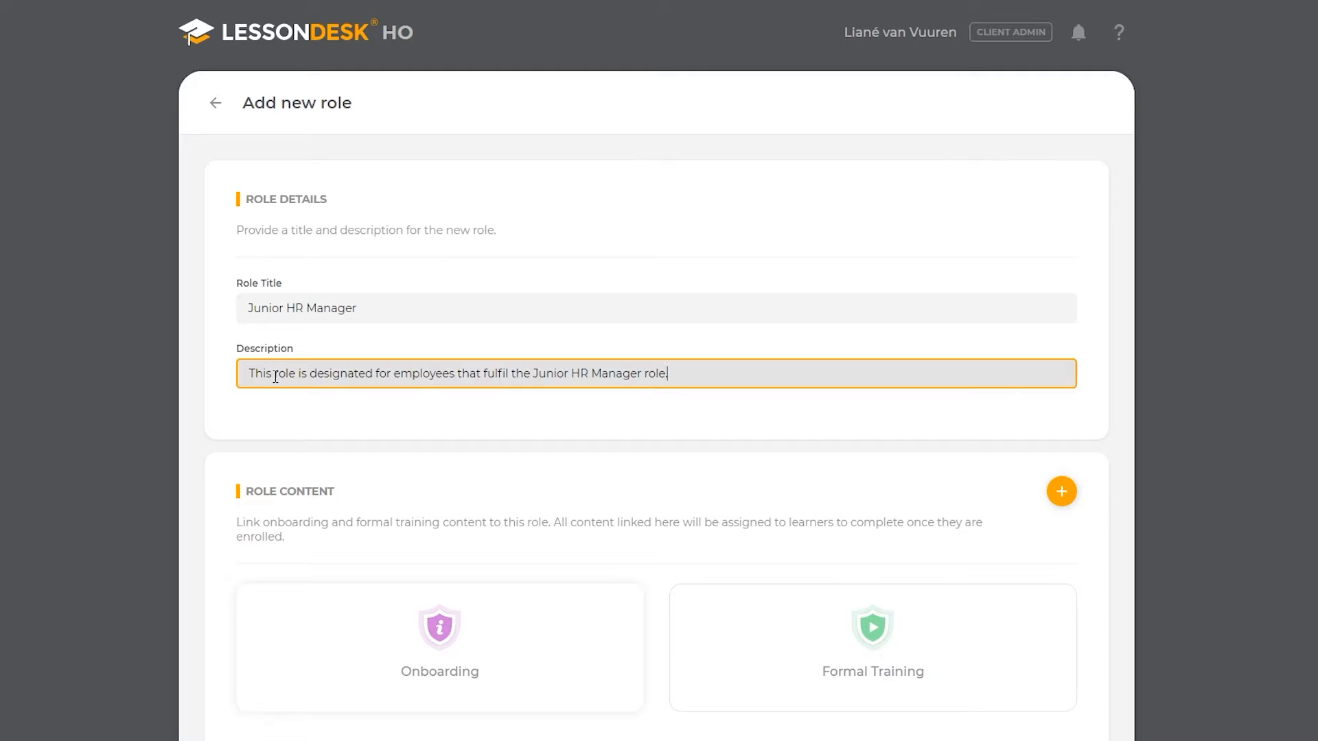
pyautogui.scroll(-4, 522, 449)
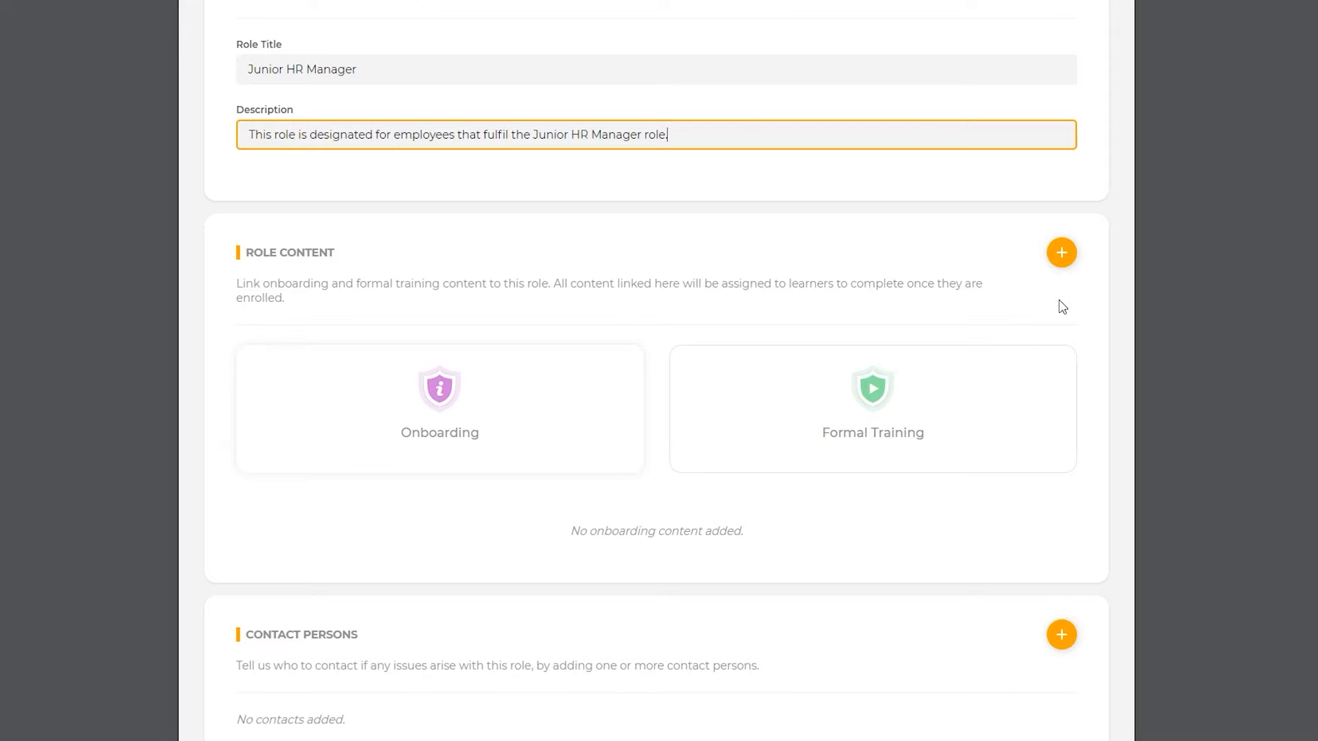
# Step: Link Onboarding Course #1 (2 lessons) as role content, keeping the content type filter on All
pyautogui.click(1062, 254)
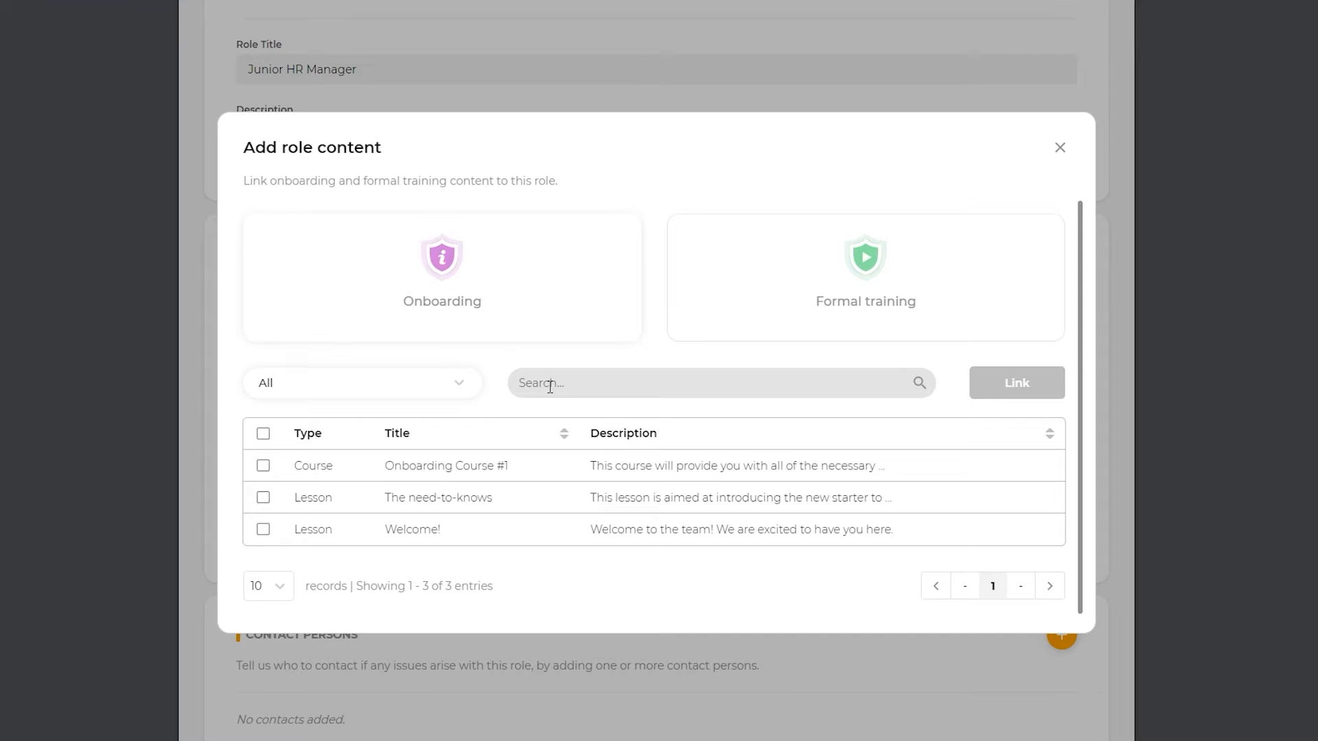
pyautogui.click(459, 388)
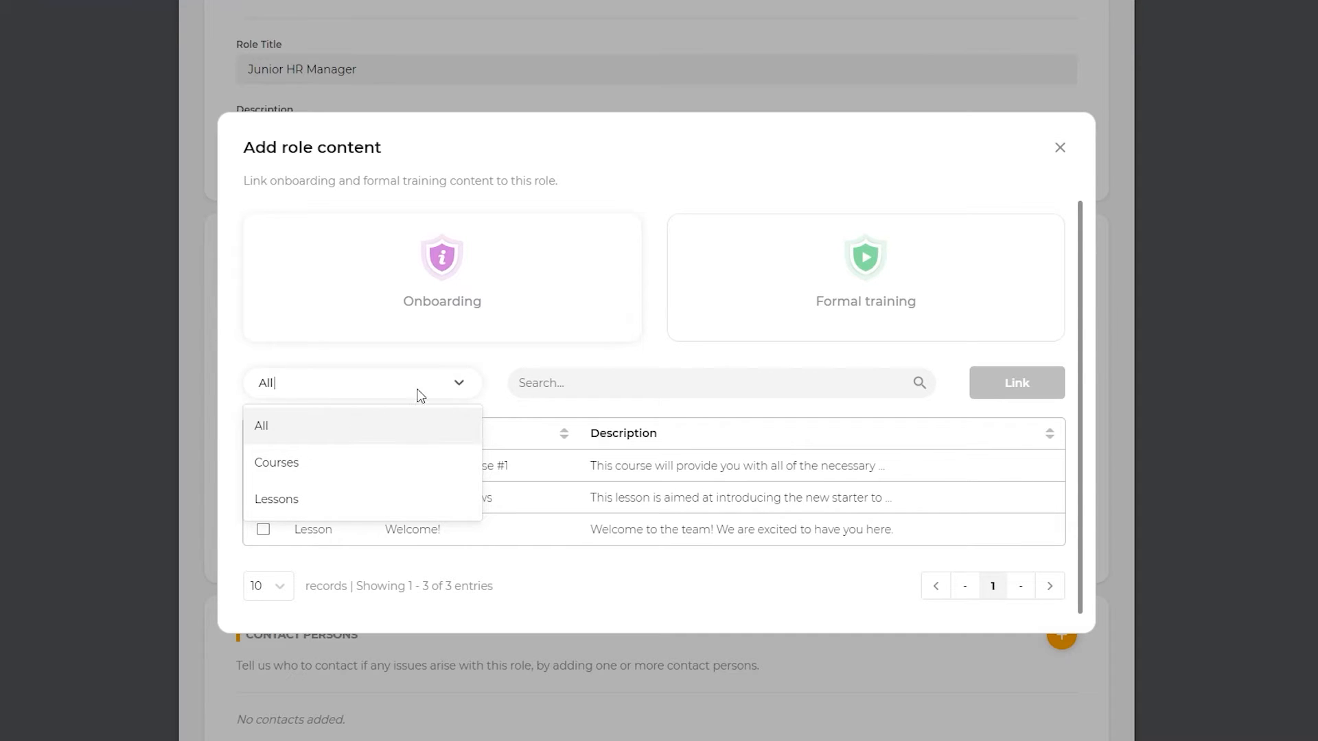
pyautogui.click(459, 384)
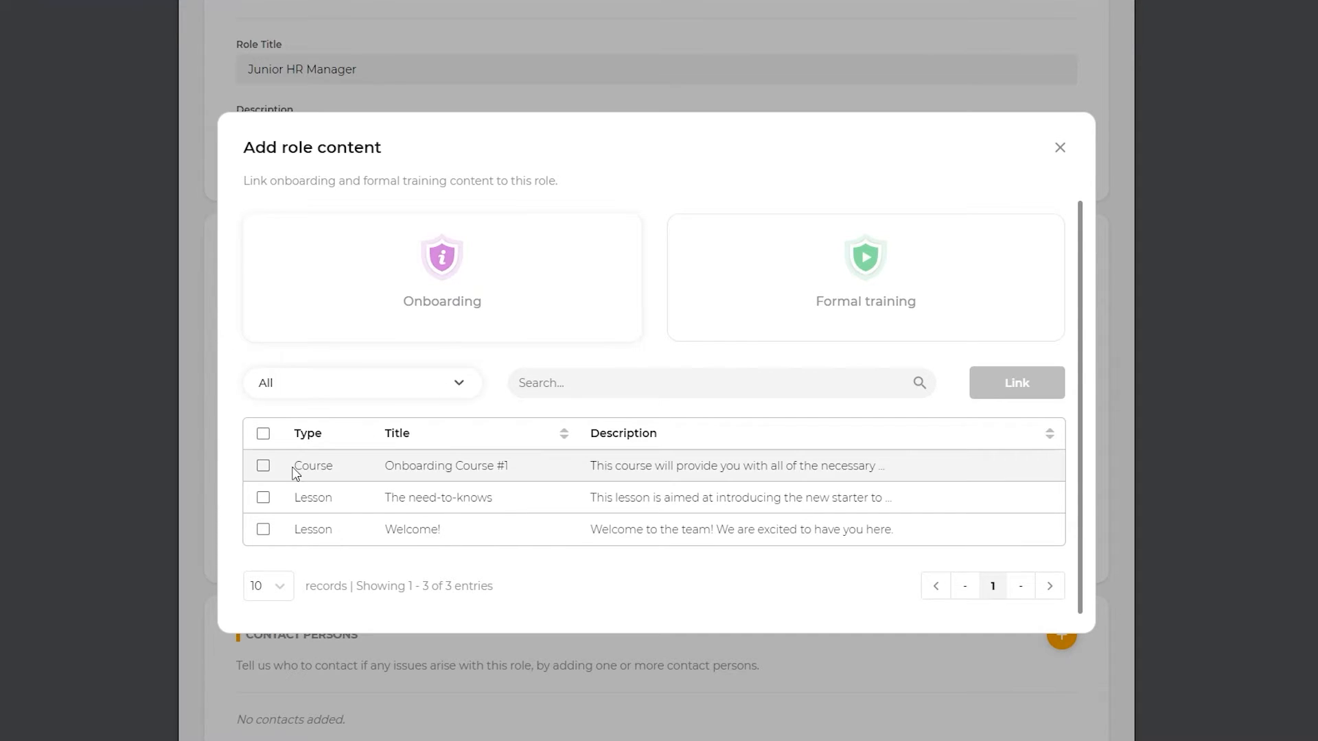
pyautogui.click(265, 467)
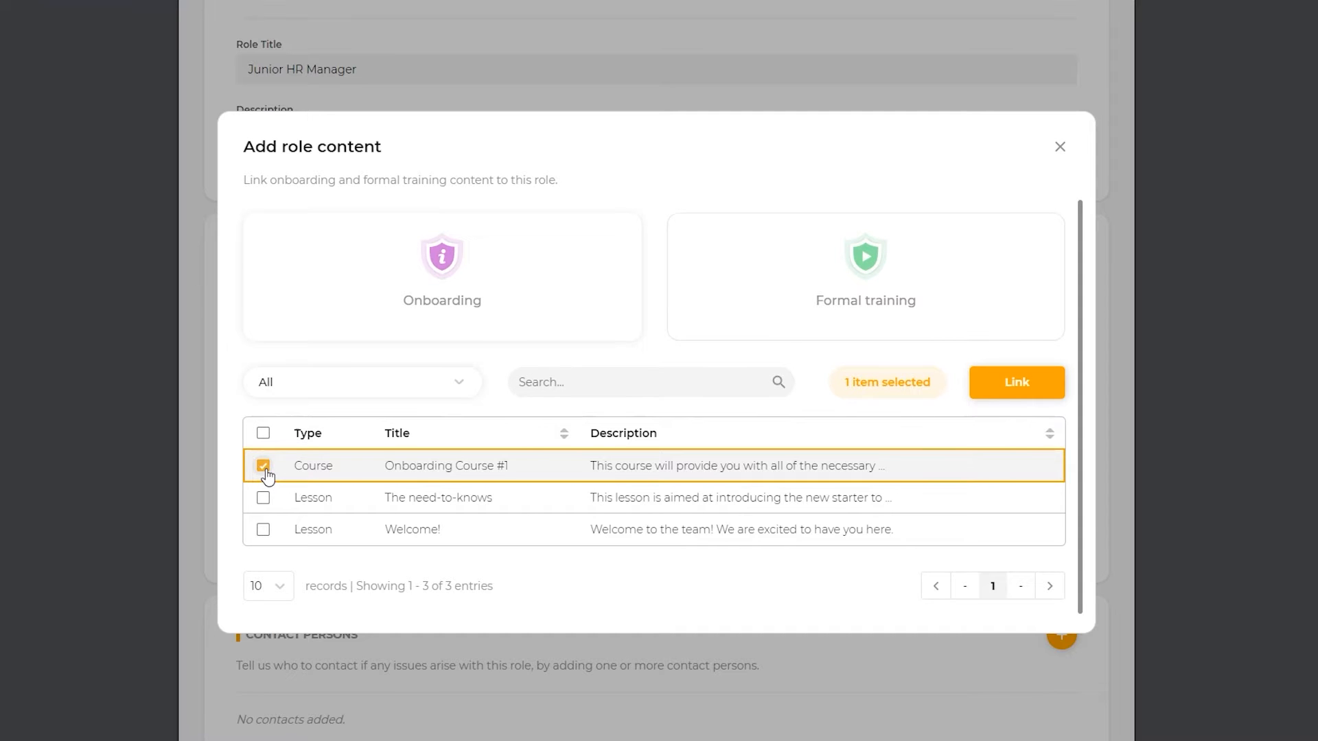
pyautogui.click(1002, 397)
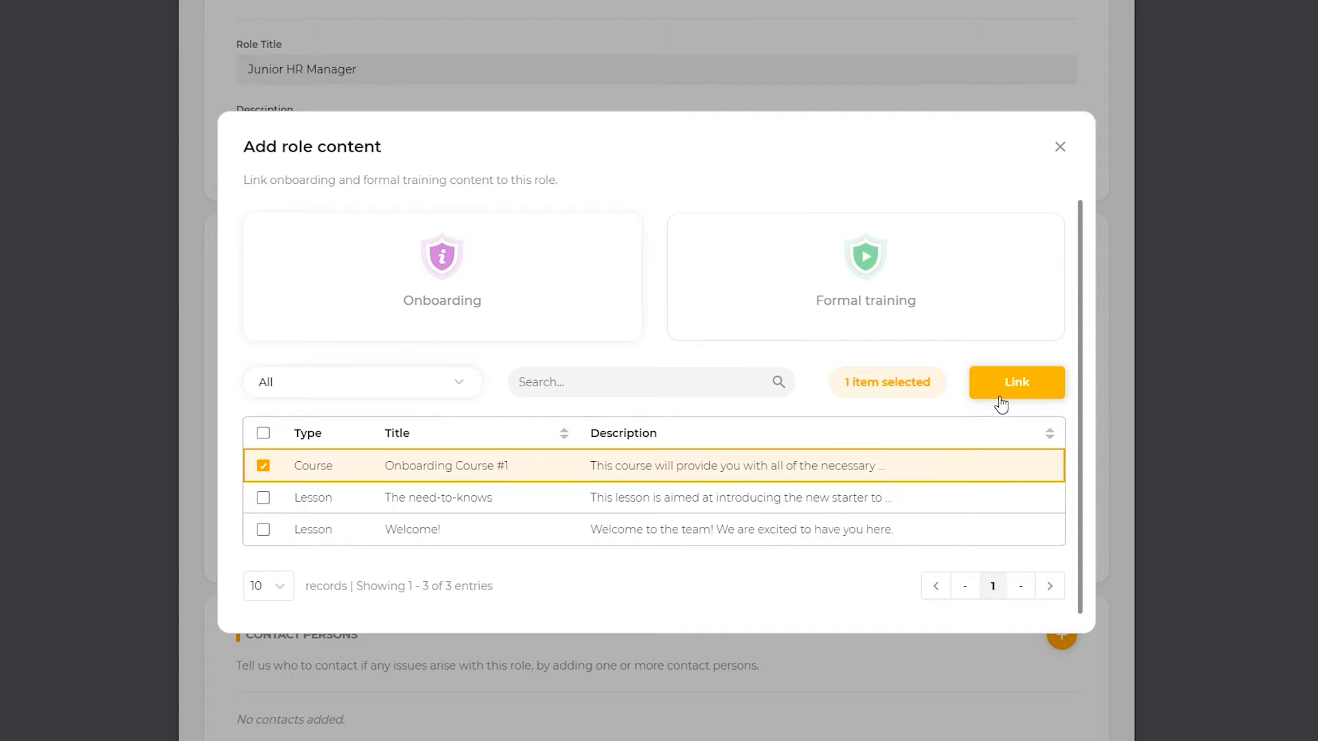
pyautogui.scroll(-5, 1002, 405)
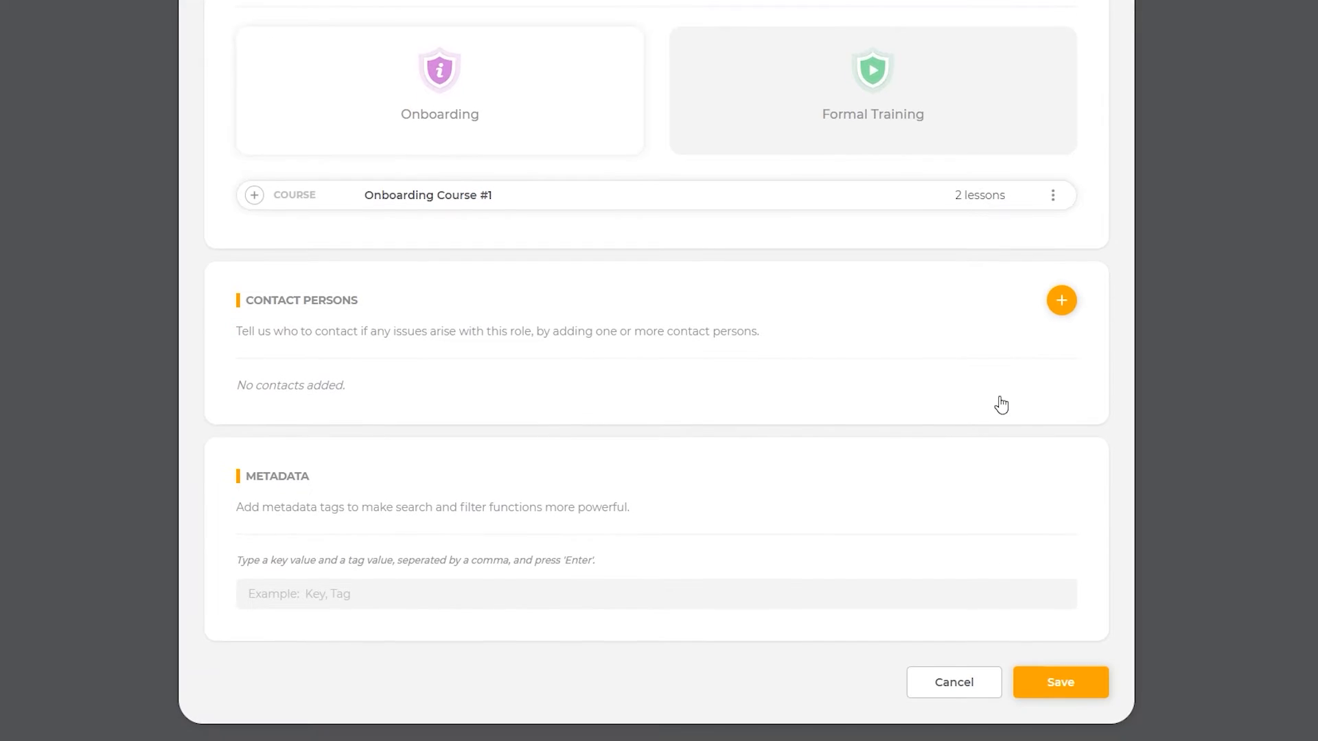
# Step: Link the manager as the Junior HR Manager role's contact person
pyautogui.click(1061, 300)
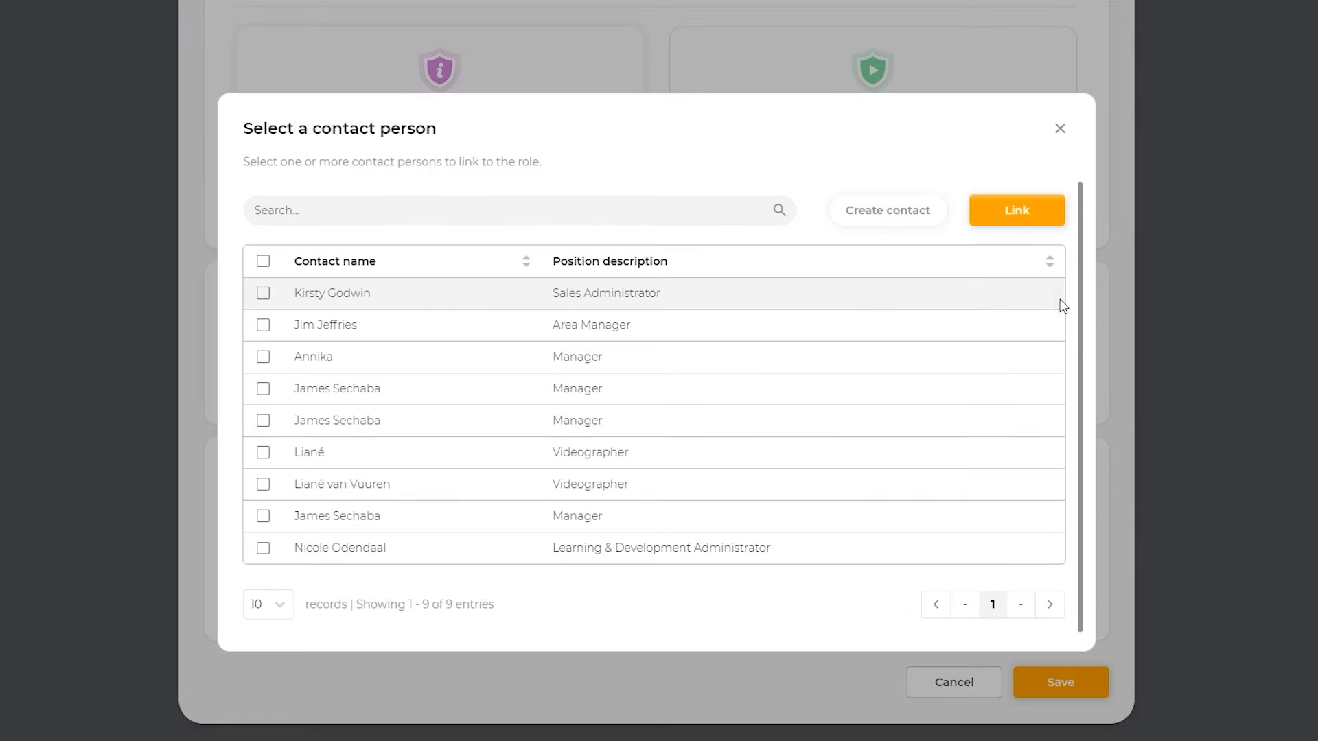
pyautogui.click(263, 356)
pyautogui.click(983, 225)
# Step: Tag the role with metadata 'HR, Department' and save it
pyautogui.scroll(-1, 398, 501)
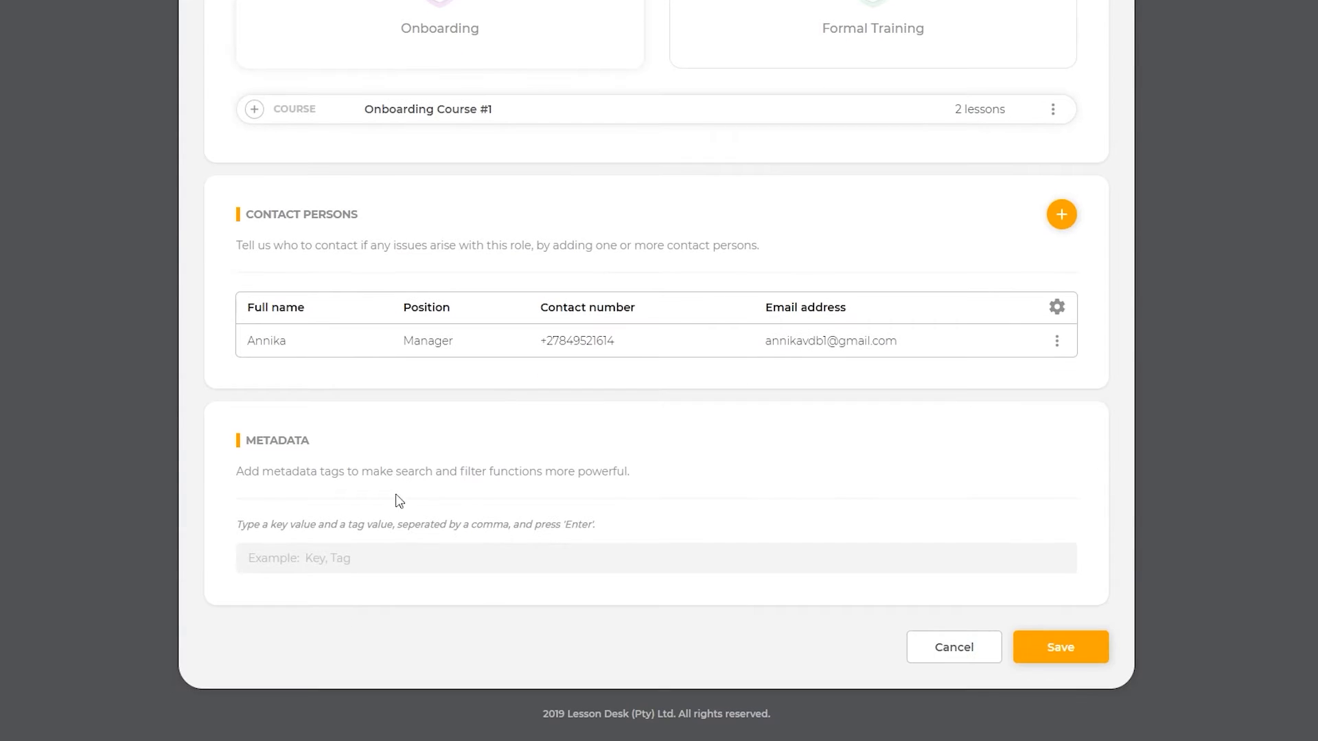
pyautogui.click(339, 559)
pyautogui.write('HR, Department')
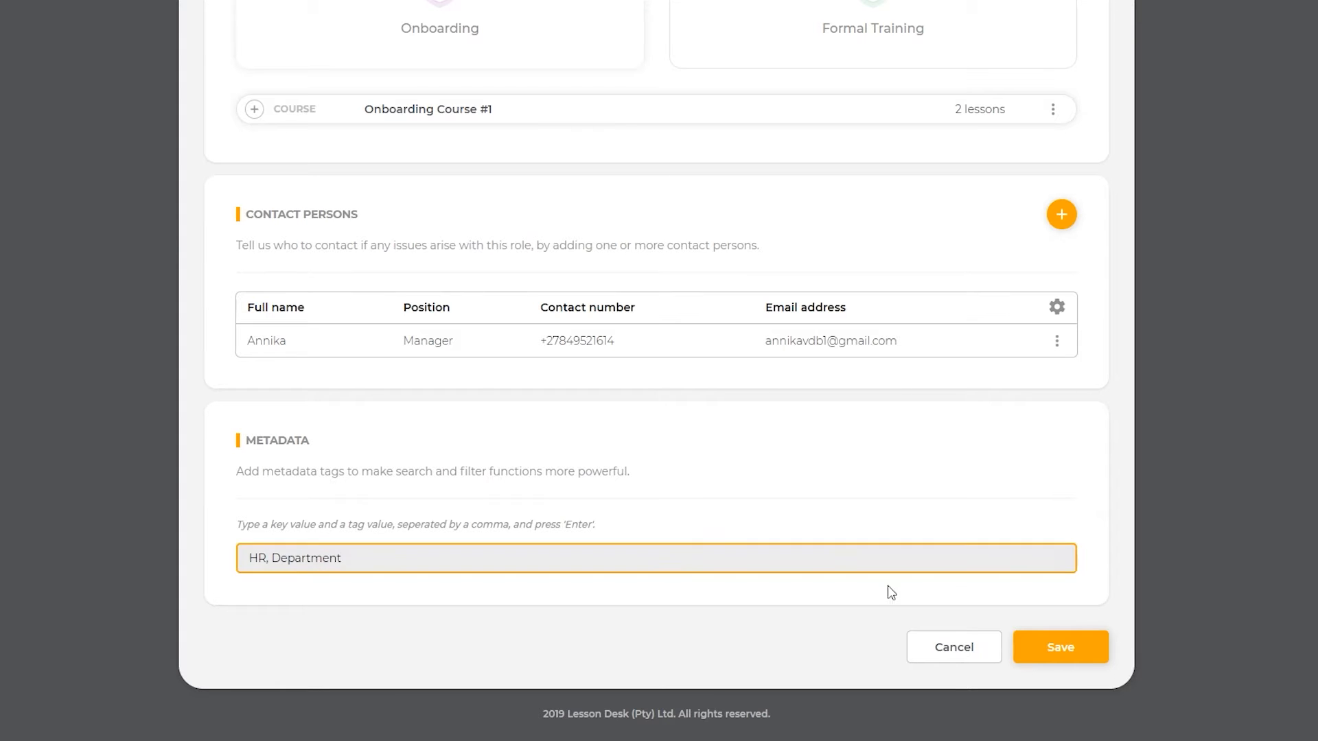
pyautogui.click(1033, 655)
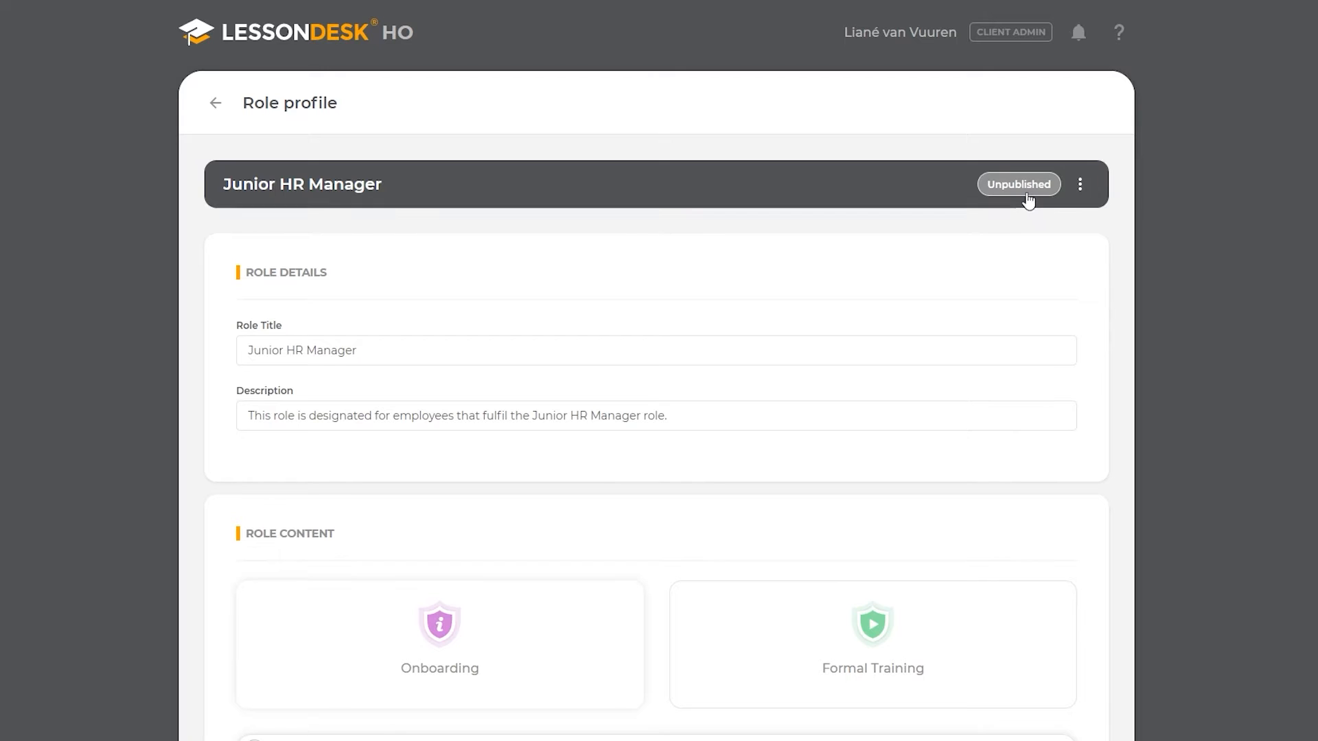
# Step: Request publishing of the Junior HR Manager role with the comment 'Please approve this role.'
pyautogui.click(1028, 199)
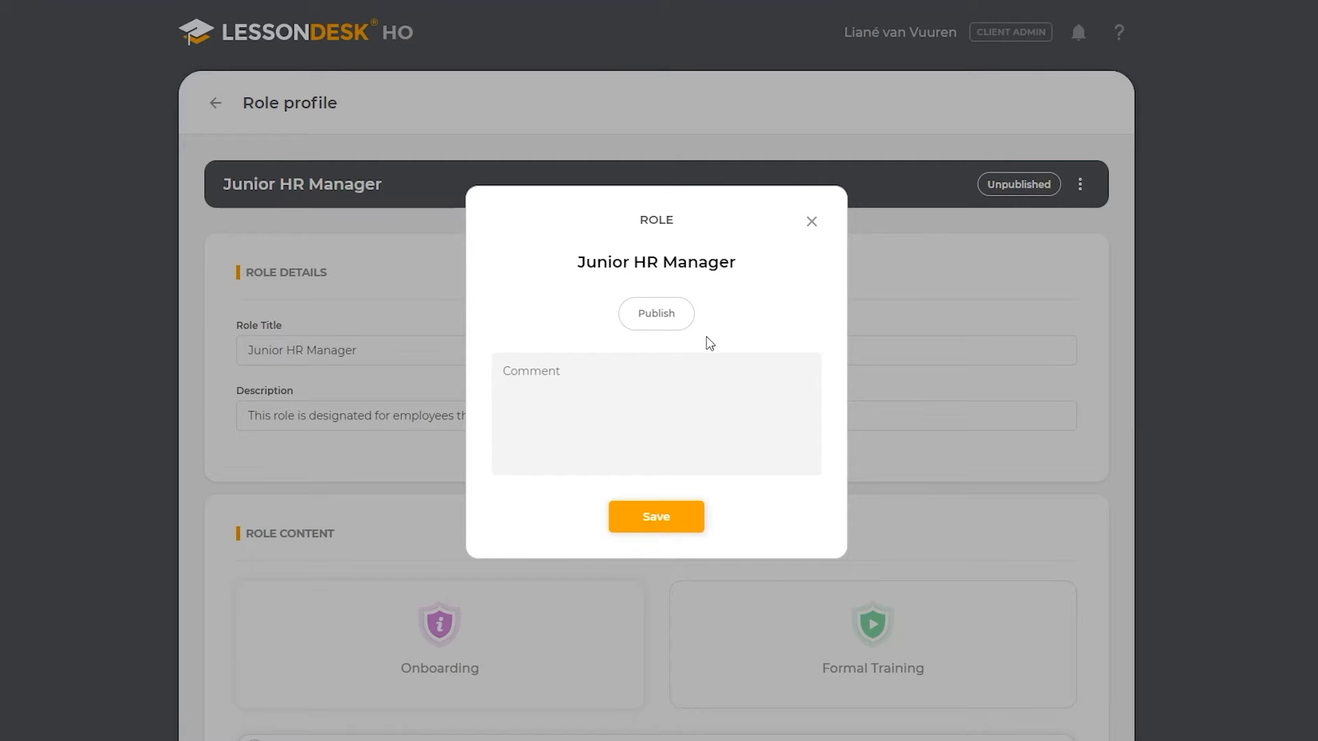
pyautogui.click(633, 368)
pyautogui.write('Please approve this role.')
pyautogui.click(631, 324)
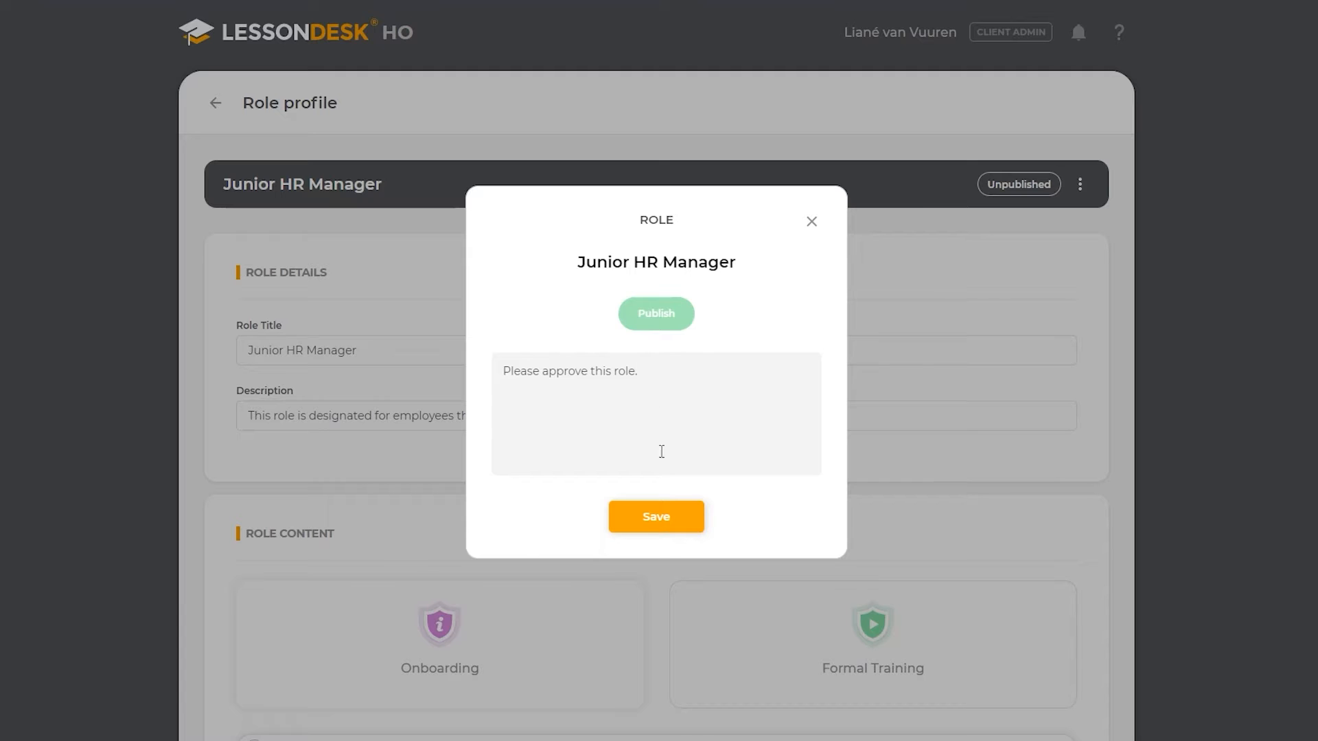
pyautogui.click(678, 529)
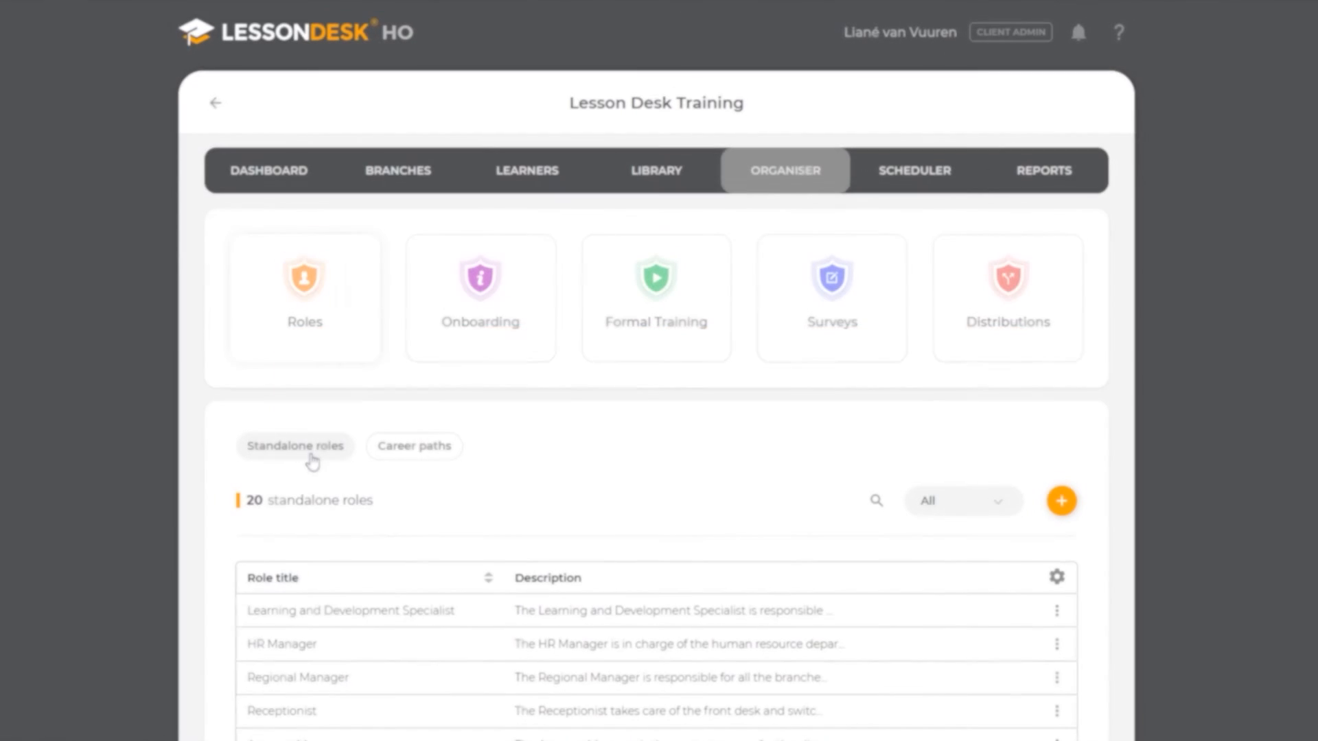
# Step: Open the HR Manager role's profile from the standalone roles list and review its details
pyautogui.click(312, 462)
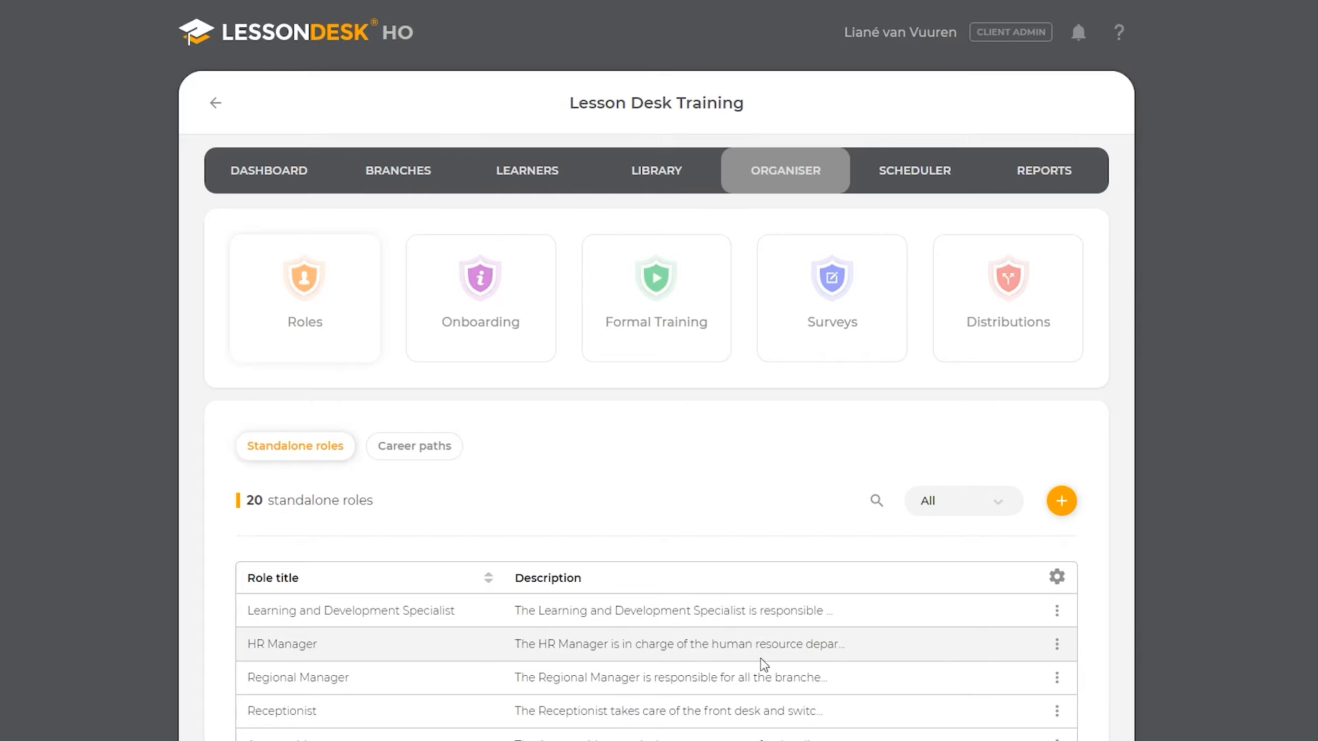
pyautogui.click(1057, 646)
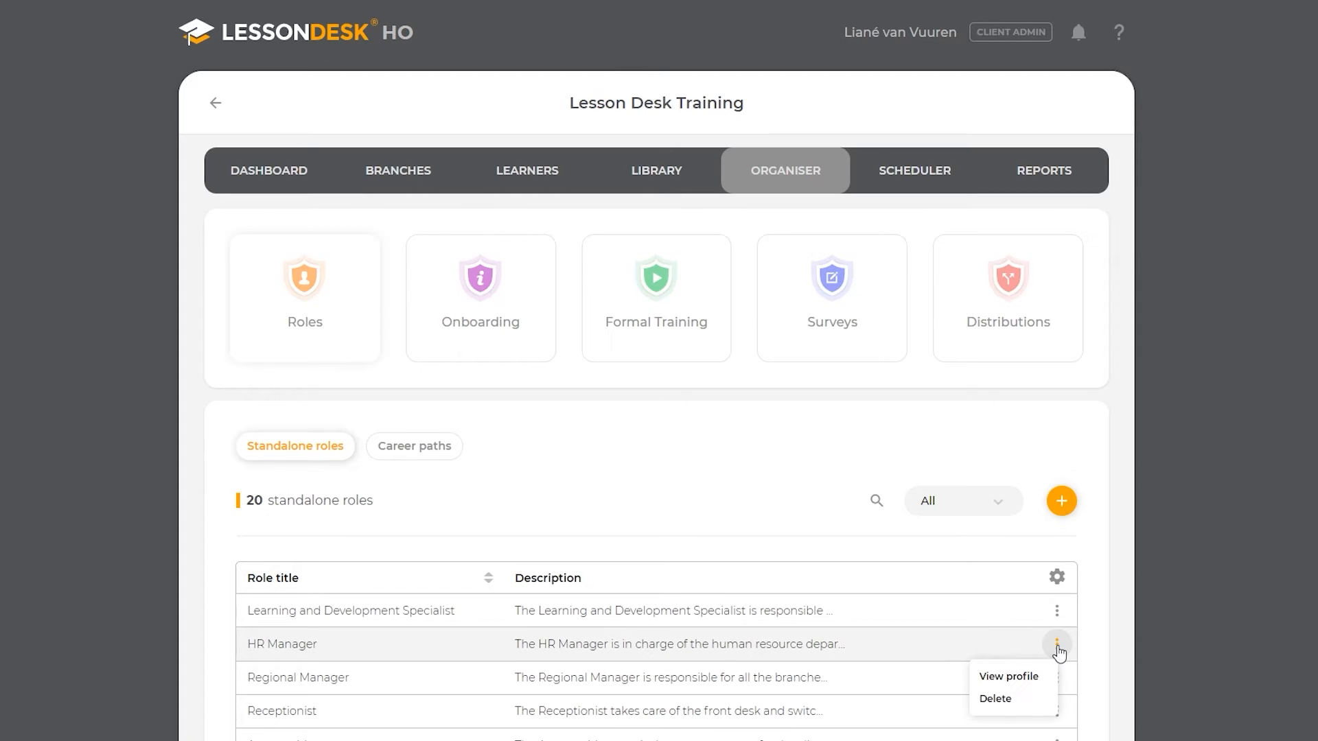
pyautogui.click(1043, 683)
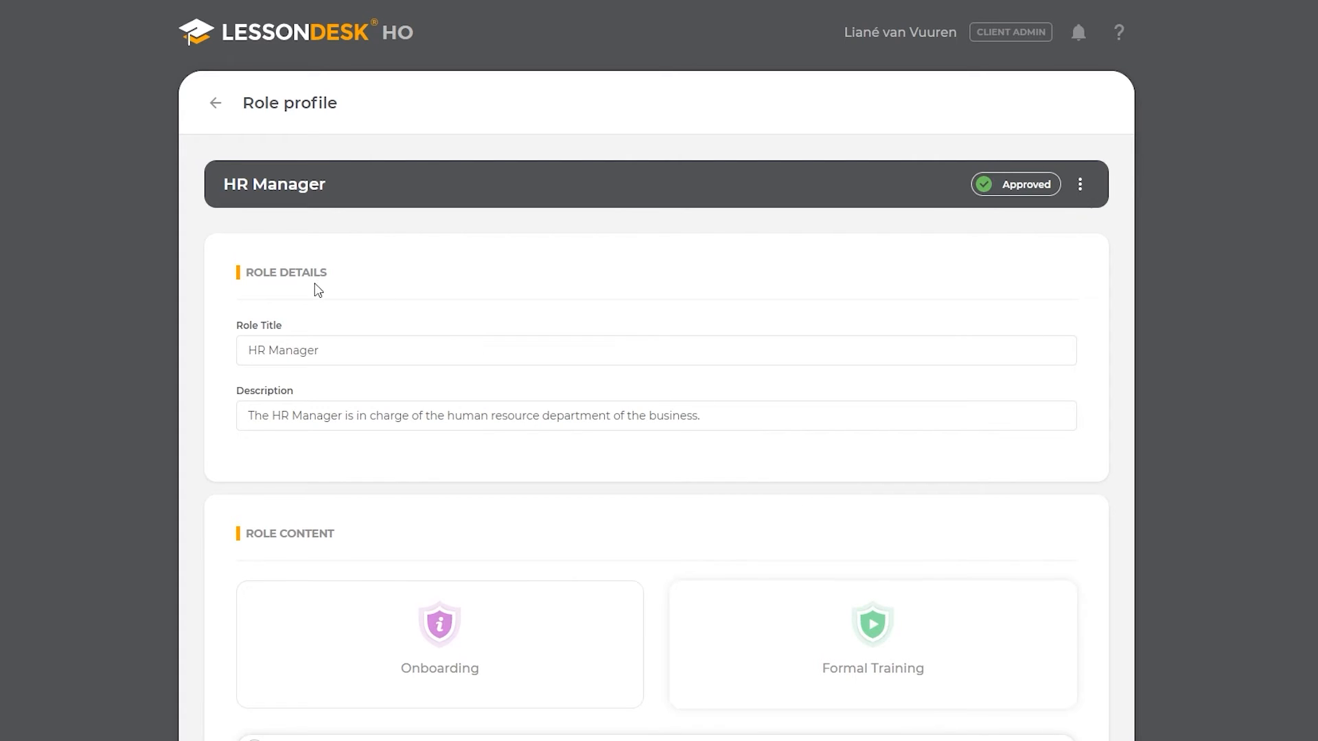
pyautogui.scroll(-5, 392, 327)
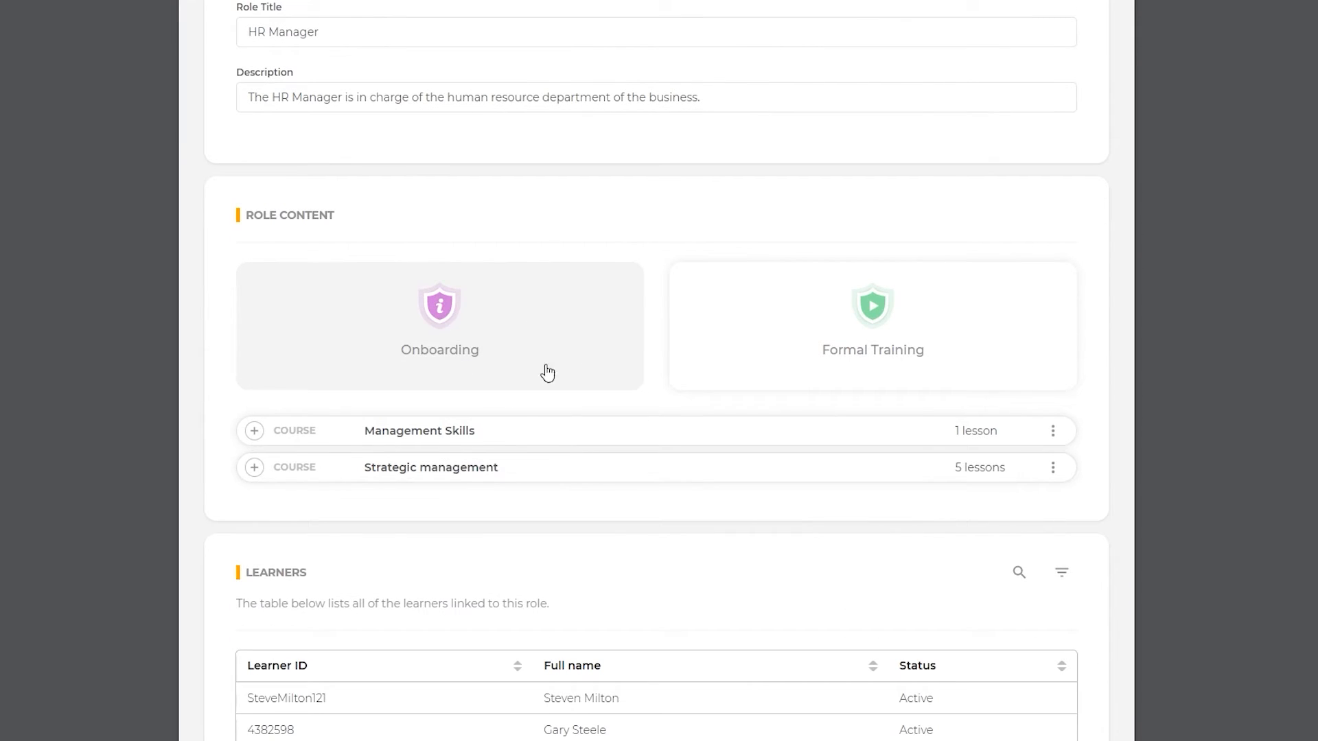
pyautogui.scroll(-2, 512, 488)
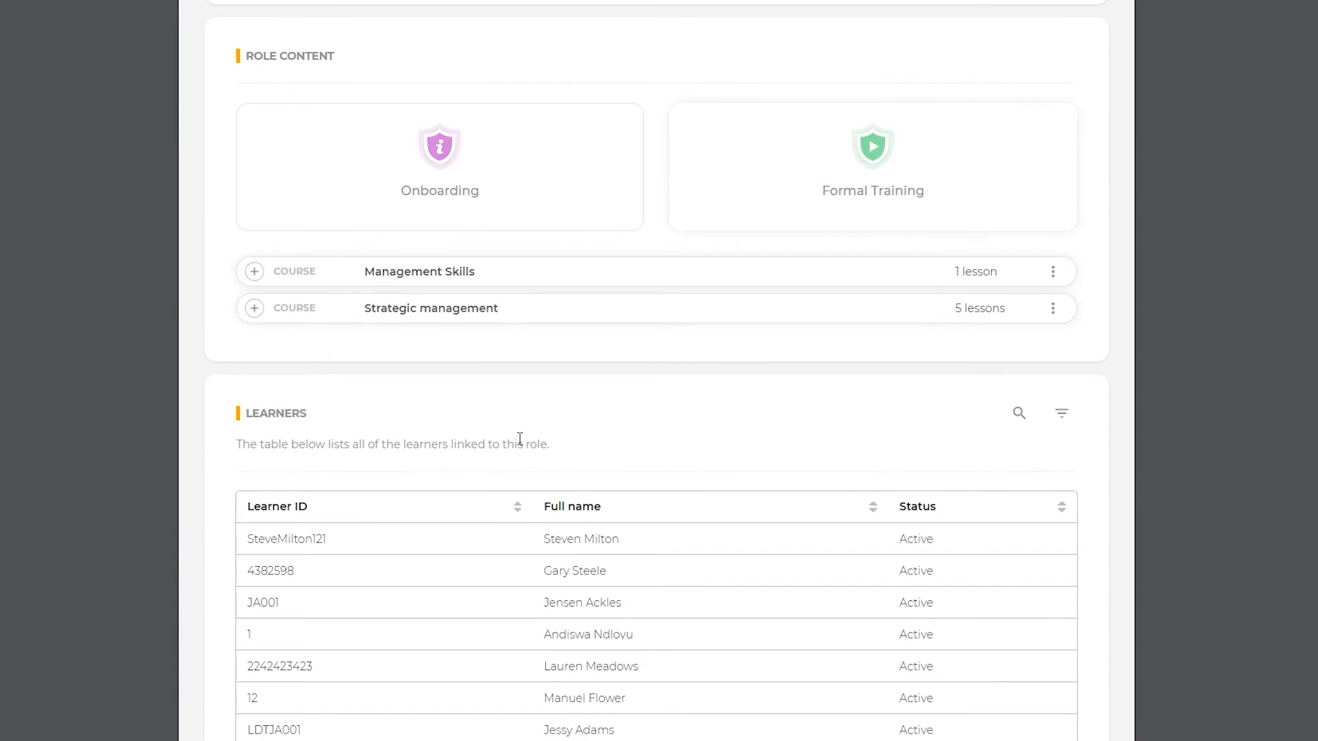
pyautogui.scroll(-2, 538, 657)
pyautogui.scroll(-5, 538, 658)
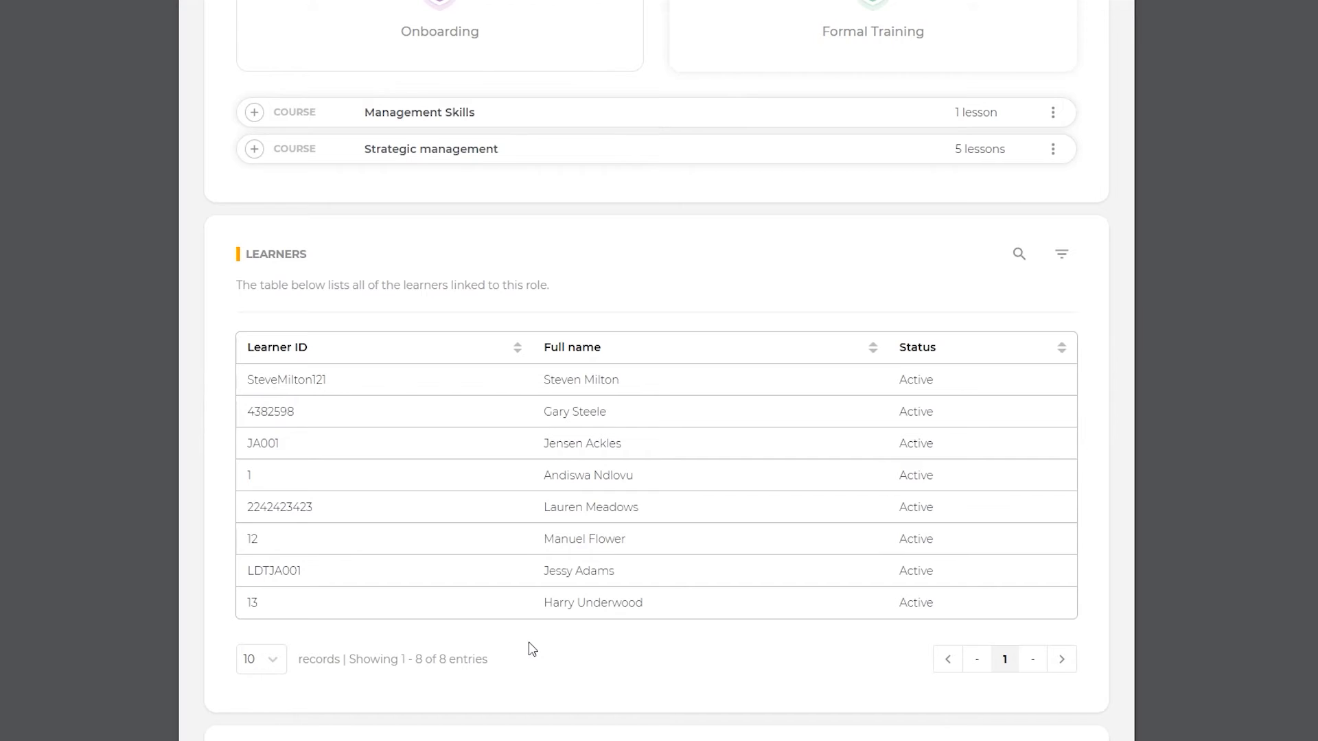
pyautogui.scroll(-1, 536, 556)
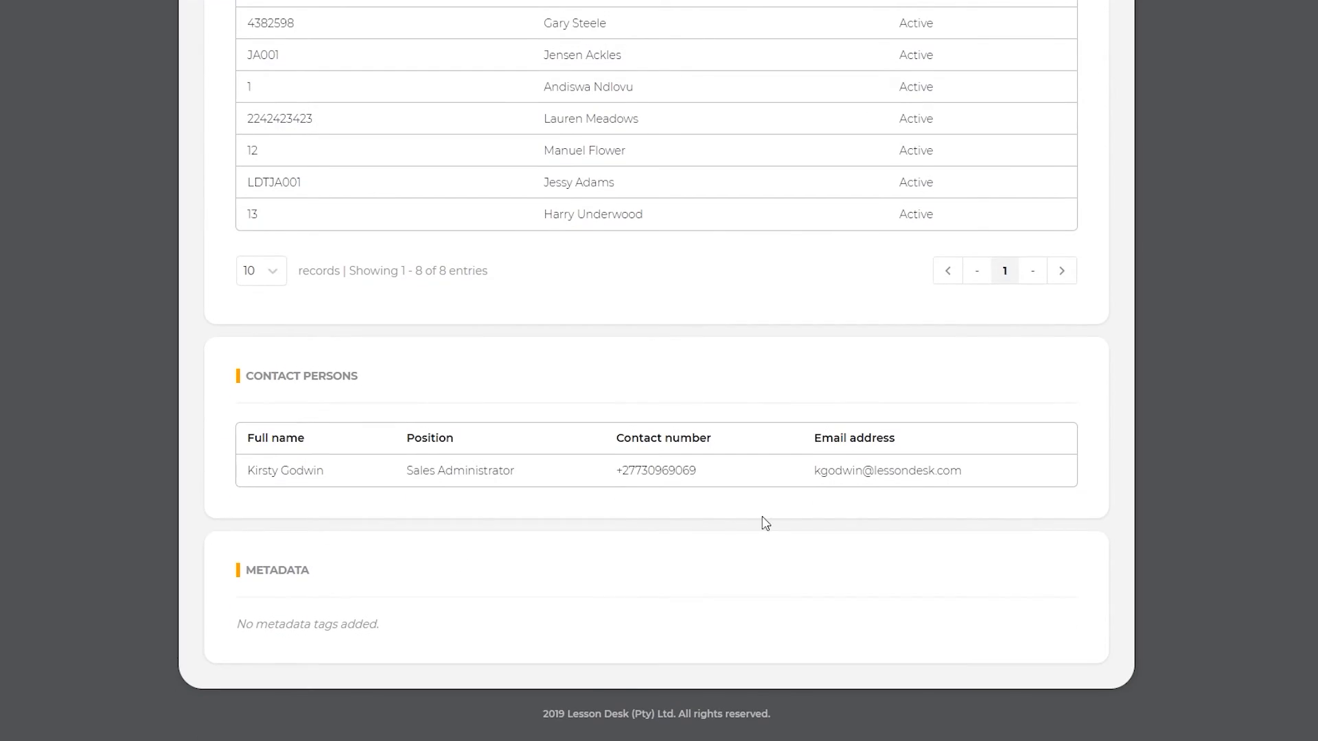
pyautogui.scroll(12, 784, 525)
pyautogui.scroll(3, 784, 525)
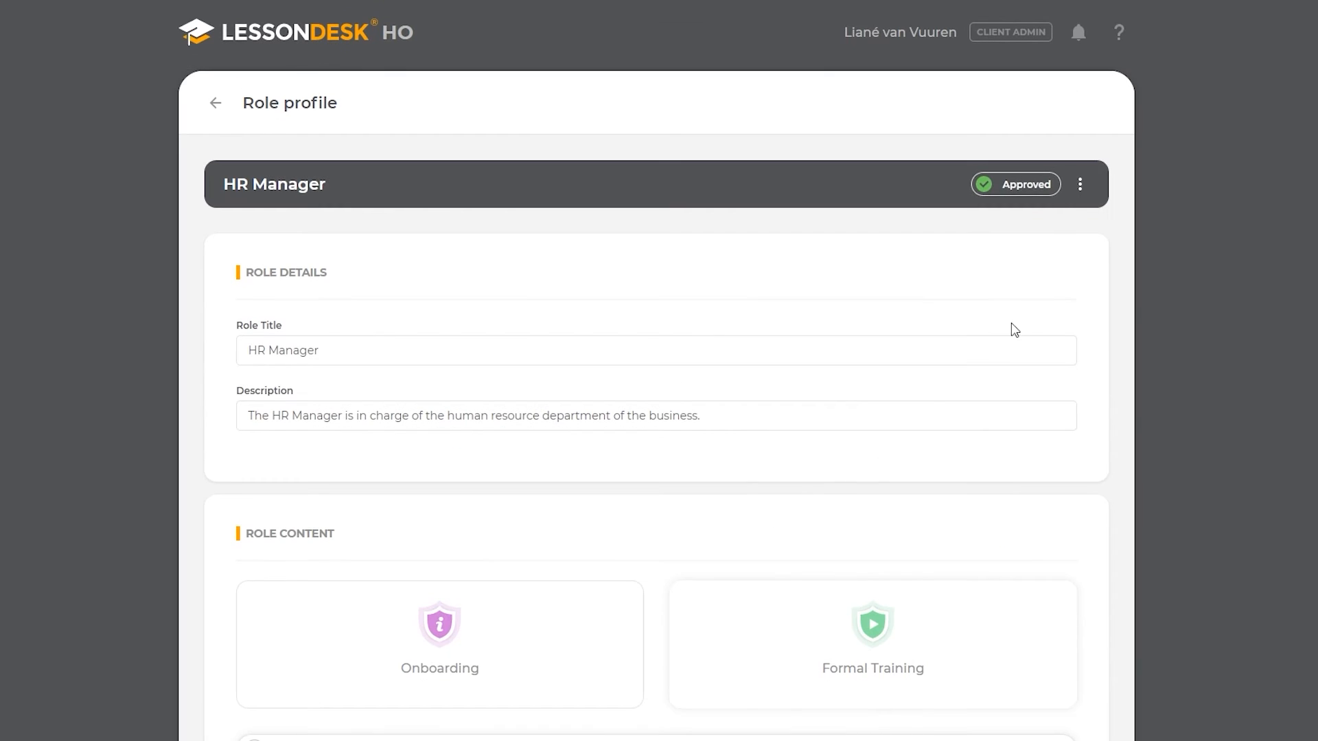
# Step: Open the HR Manager role in the Edit role form at its Role Content section
pyautogui.click(1082, 185)
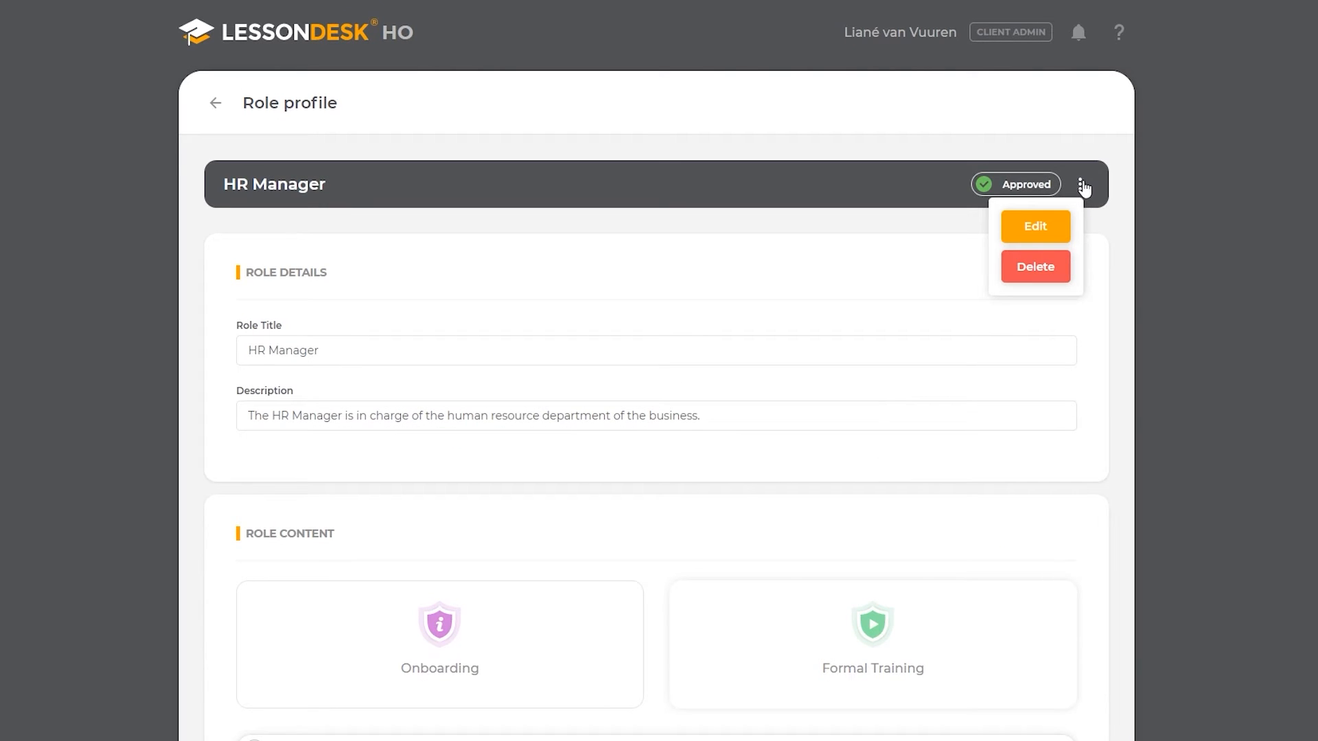
pyautogui.click(1061, 229)
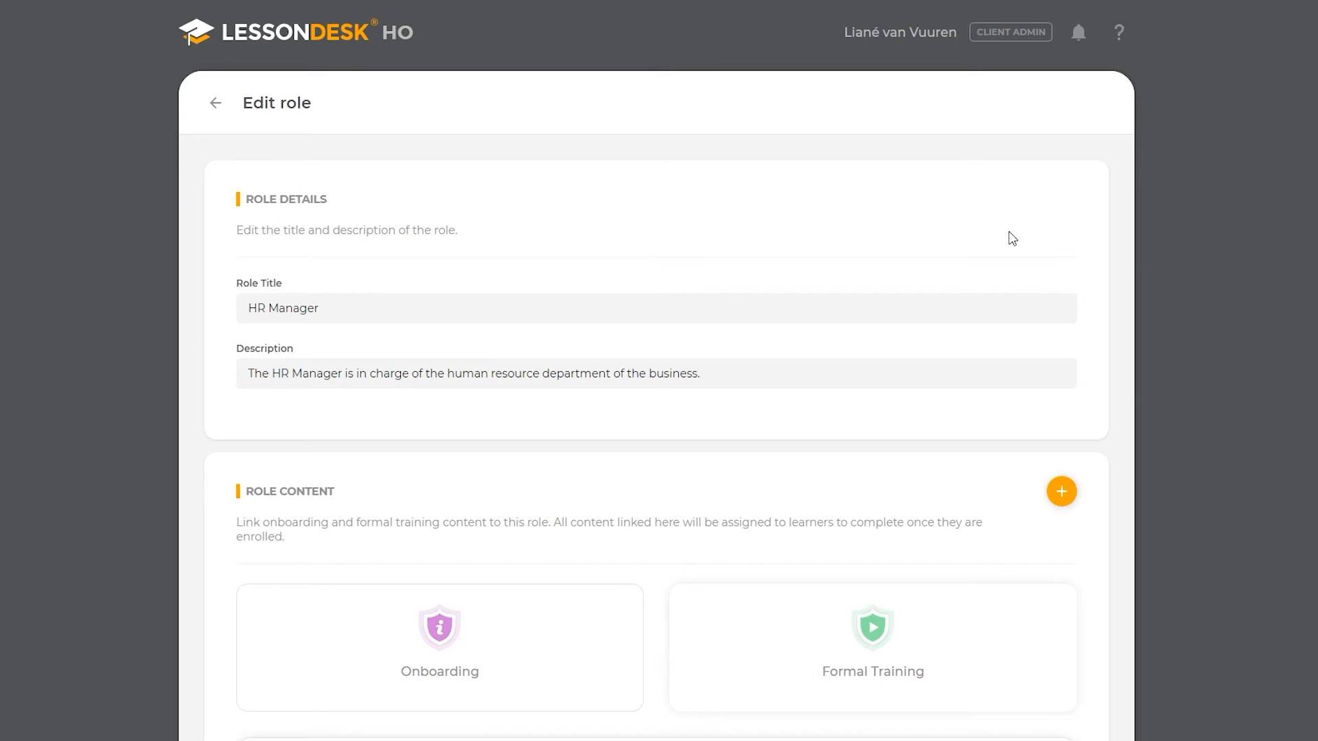
pyautogui.scroll(-3, 1013, 239)
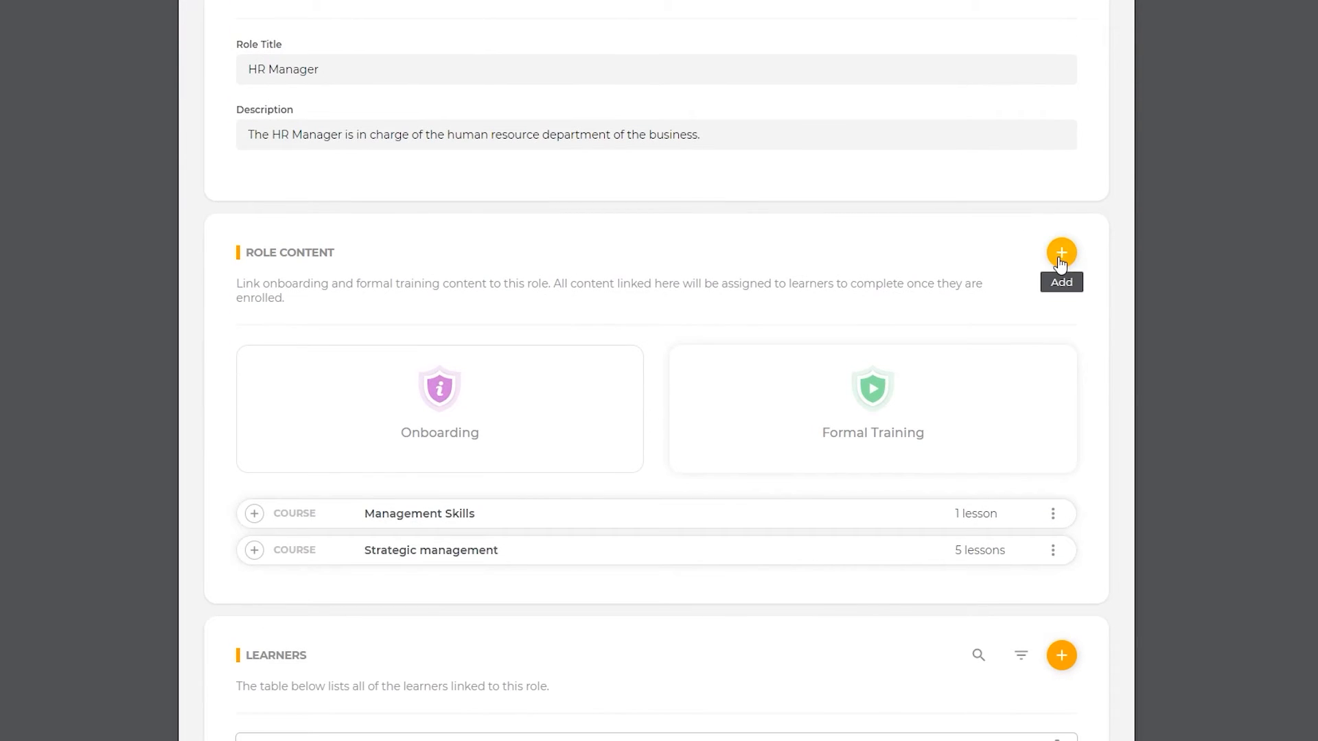
# Step: Link the Health and Safety formal training course and remove Management Skills from role content
pyautogui.click(1061, 253)
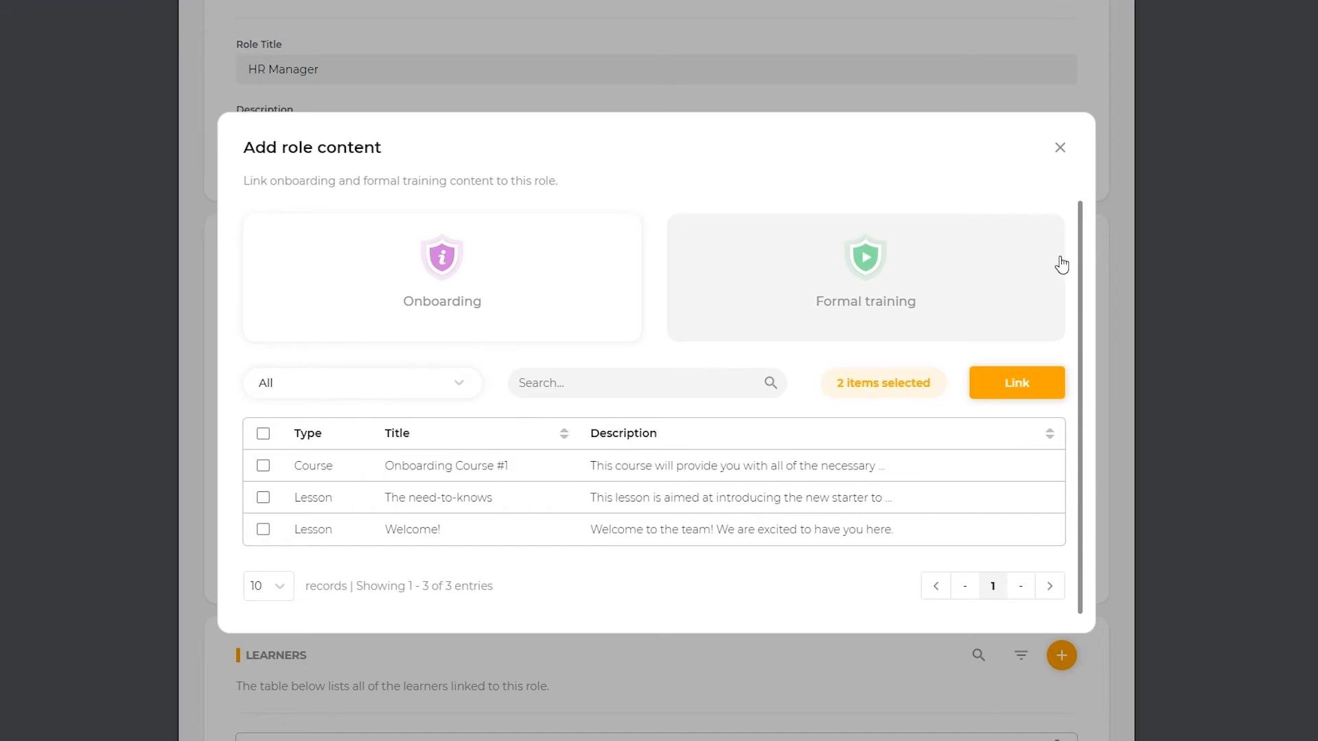
pyautogui.click(1007, 280)
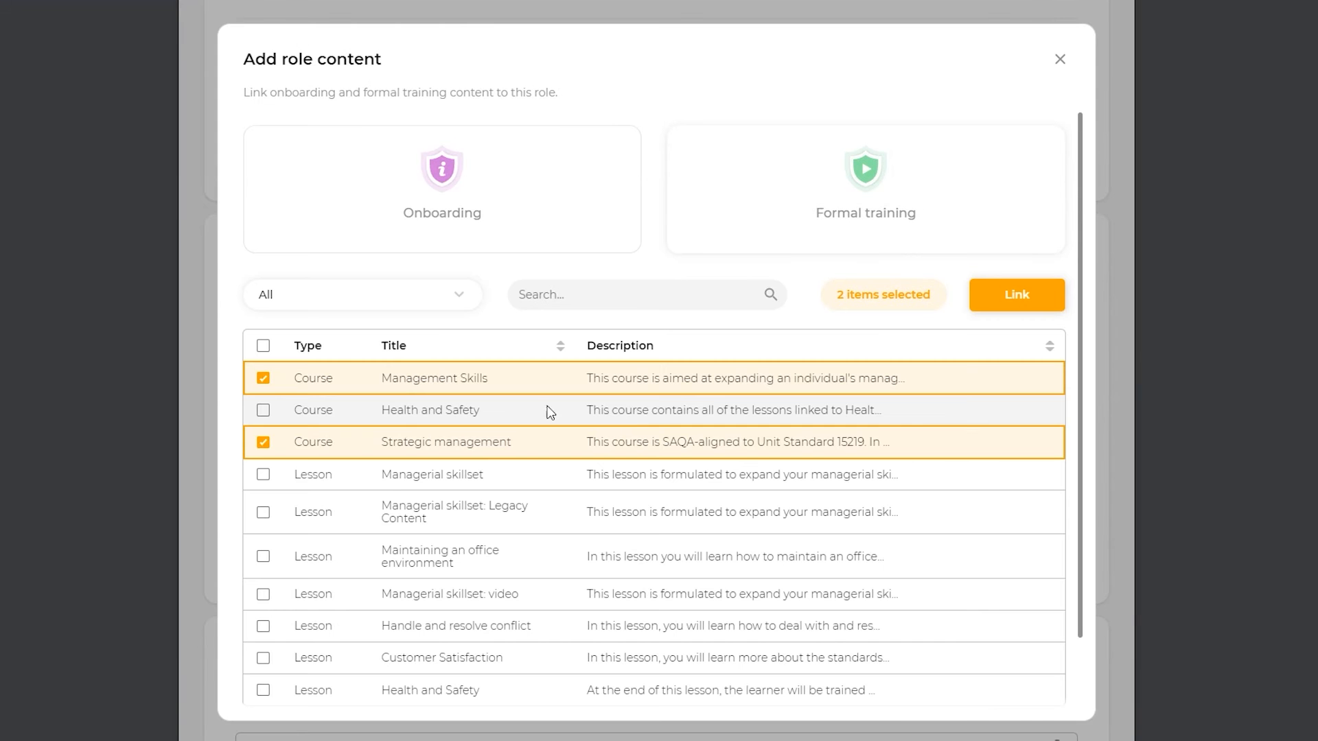
pyautogui.click(263, 411)
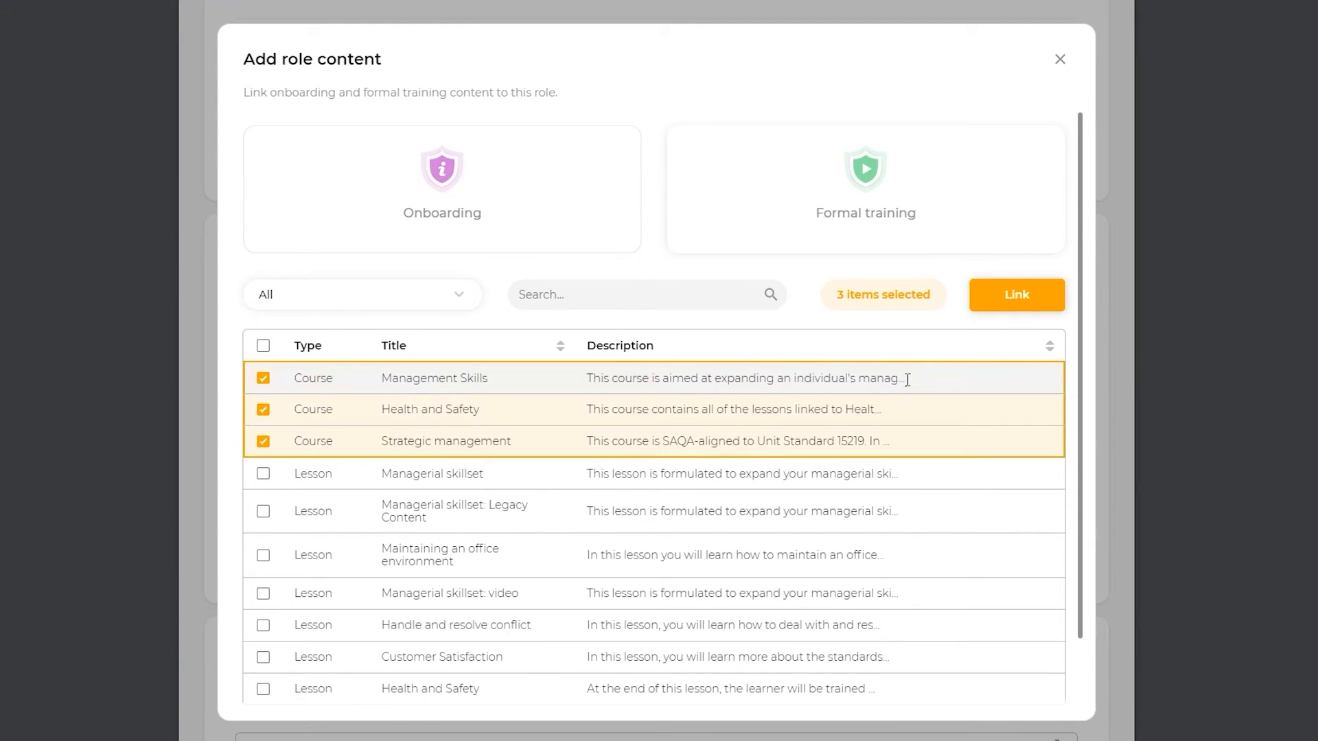
pyautogui.click(1026, 300)
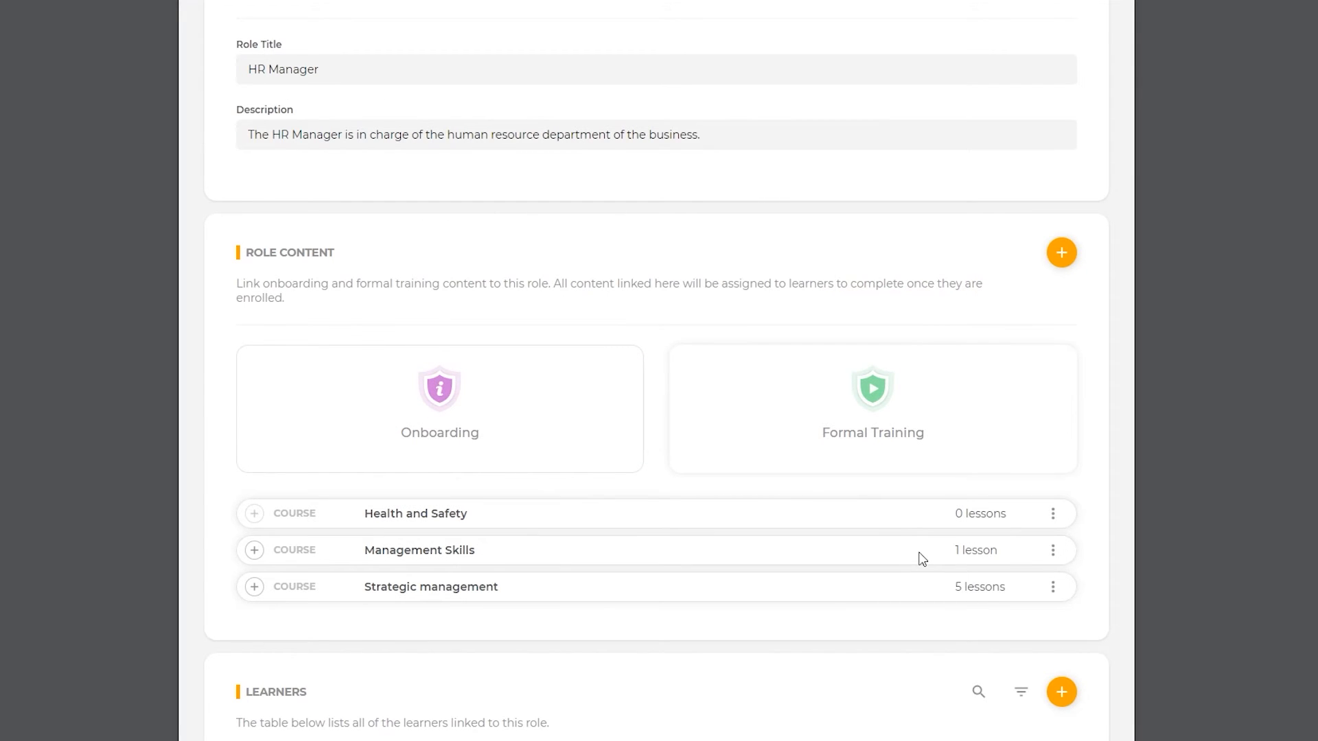
pyautogui.click(1052, 557)
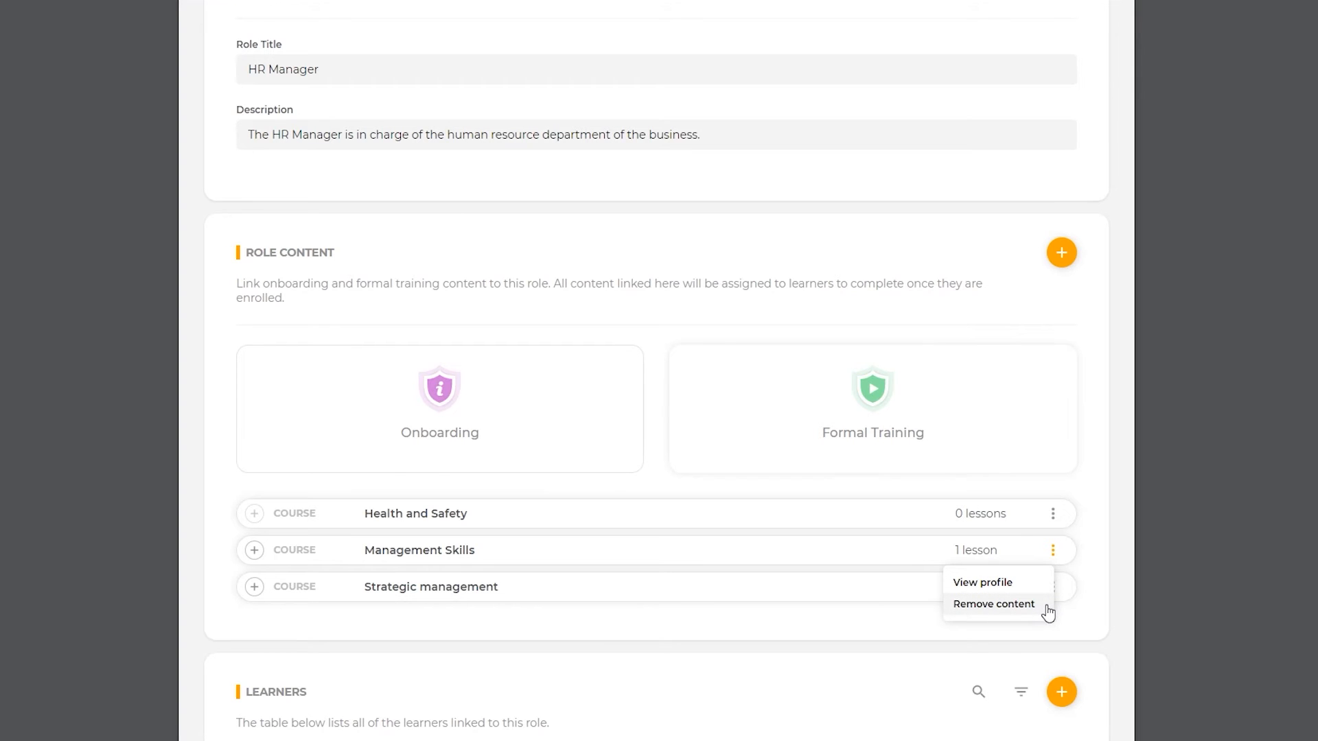
pyautogui.click(1009, 604)
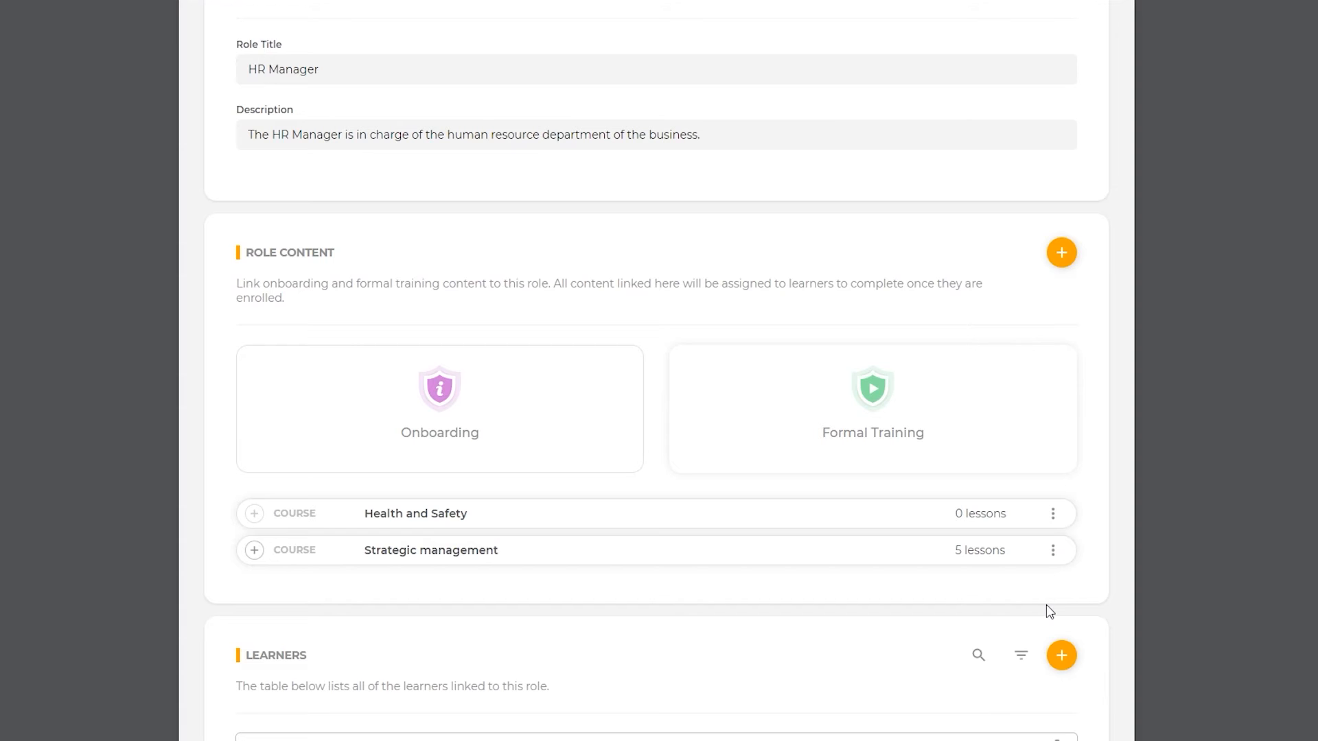
# Step: Search for a learner by name and link them to the HR Manager role
pyautogui.scroll(-7, 1029, 587)
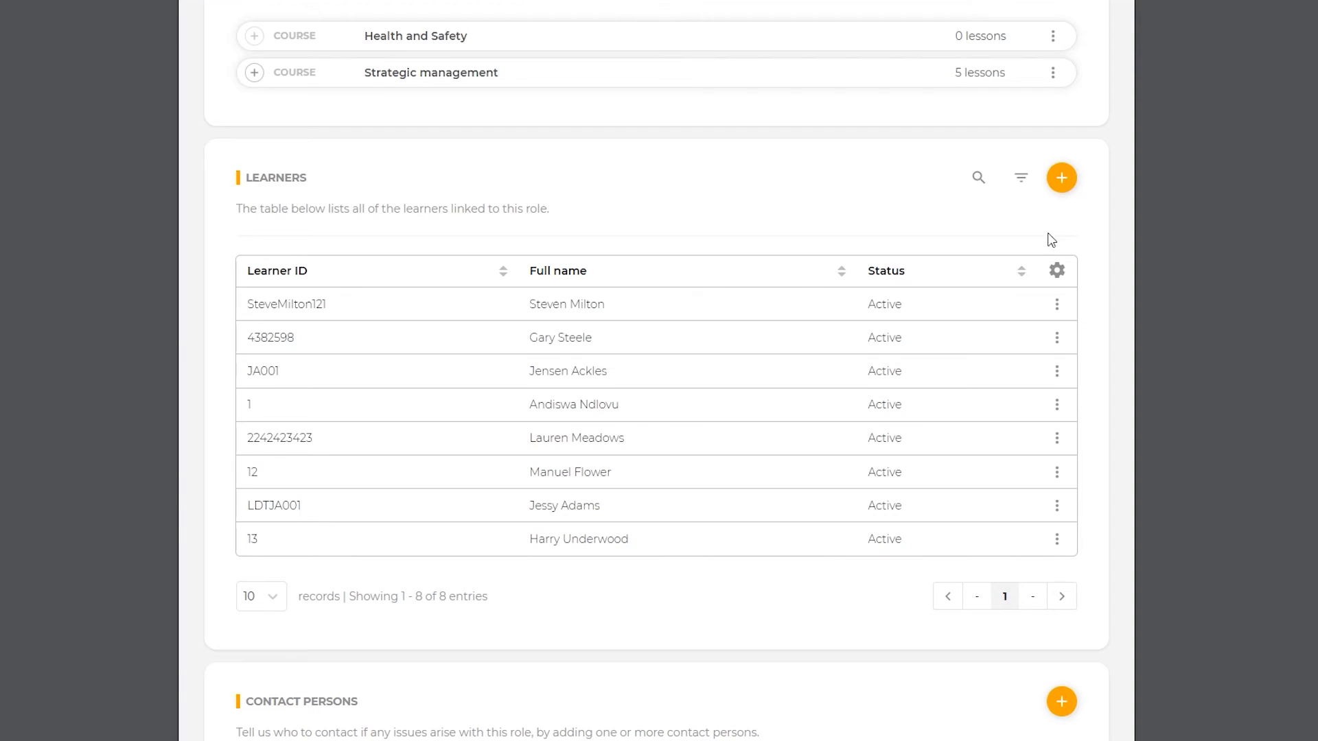
pyautogui.click(1060, 180)
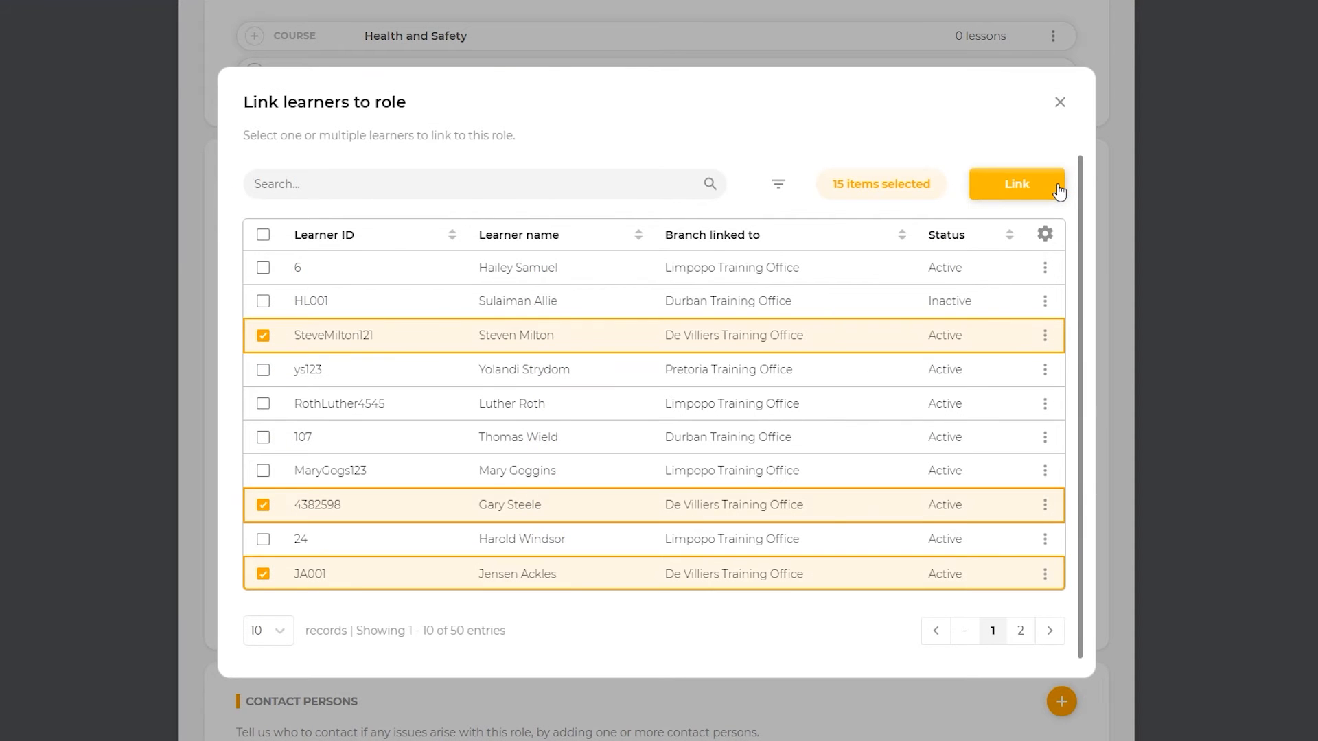
pyautogui.click(368, 183)
pyautogui.write('altus')
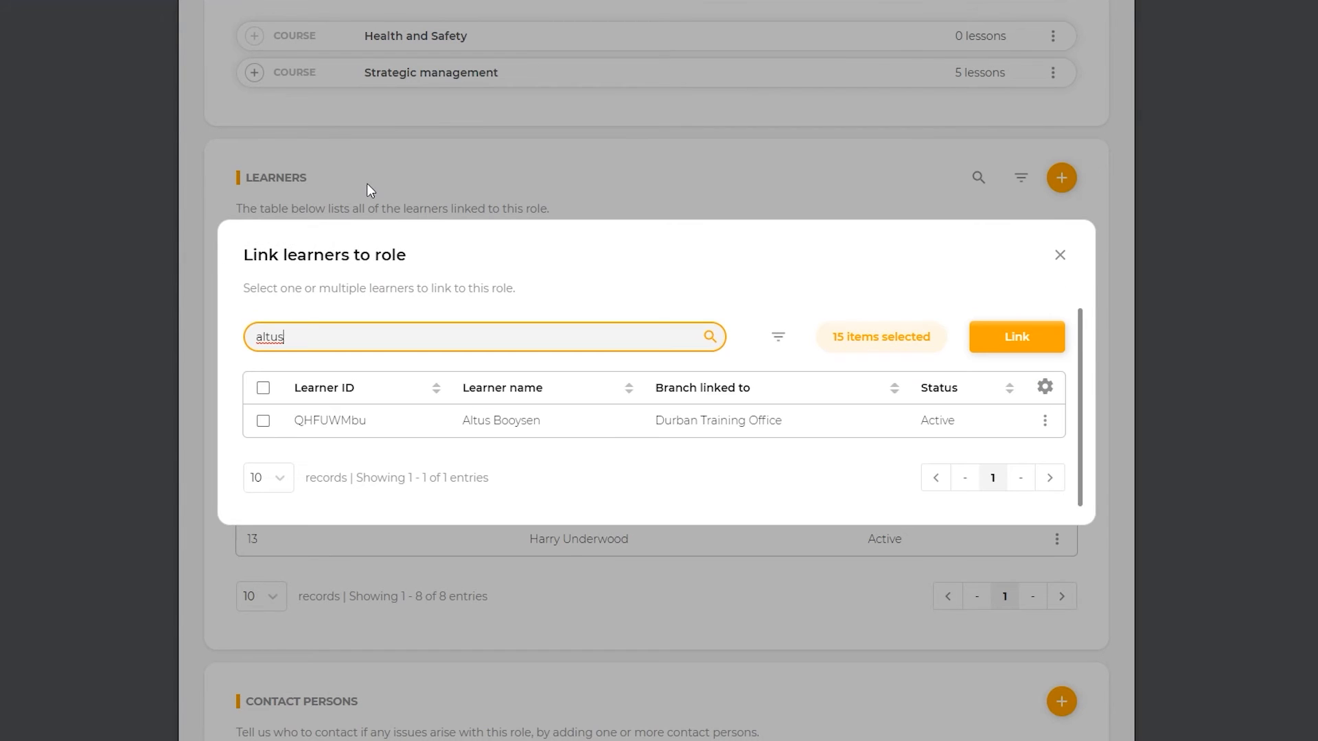
pyautogui.click(263, 421)
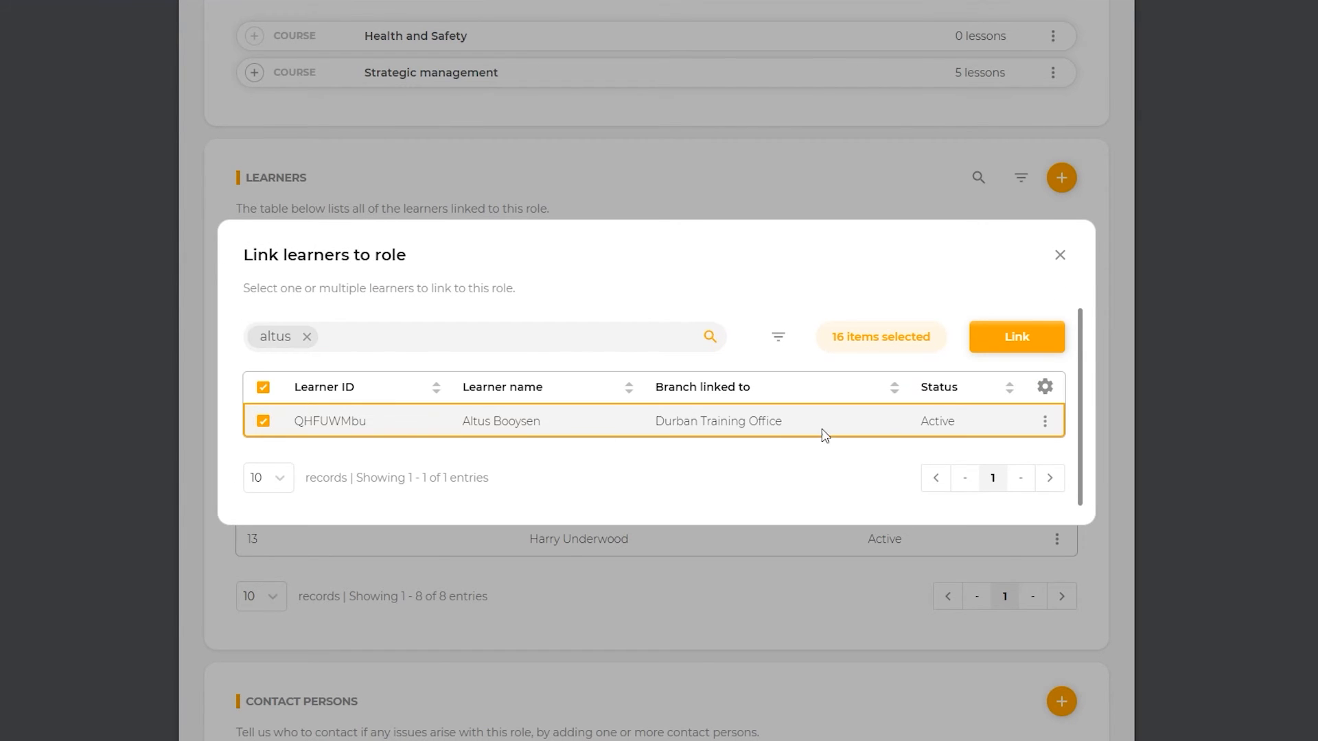
pyautogui.click(993, 348)
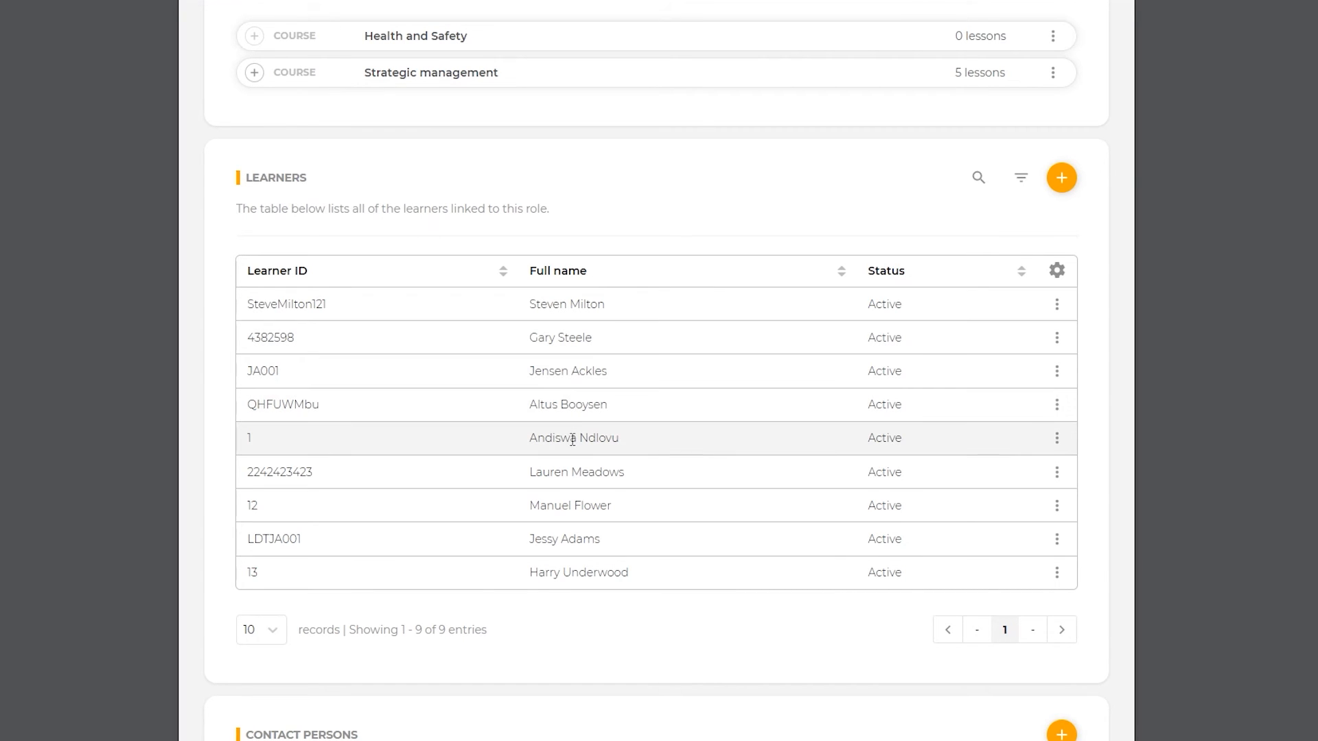
# Step: Unlink the fifth listed learner, leaving eight learners on the role
pyautogui.click(1055, 439)
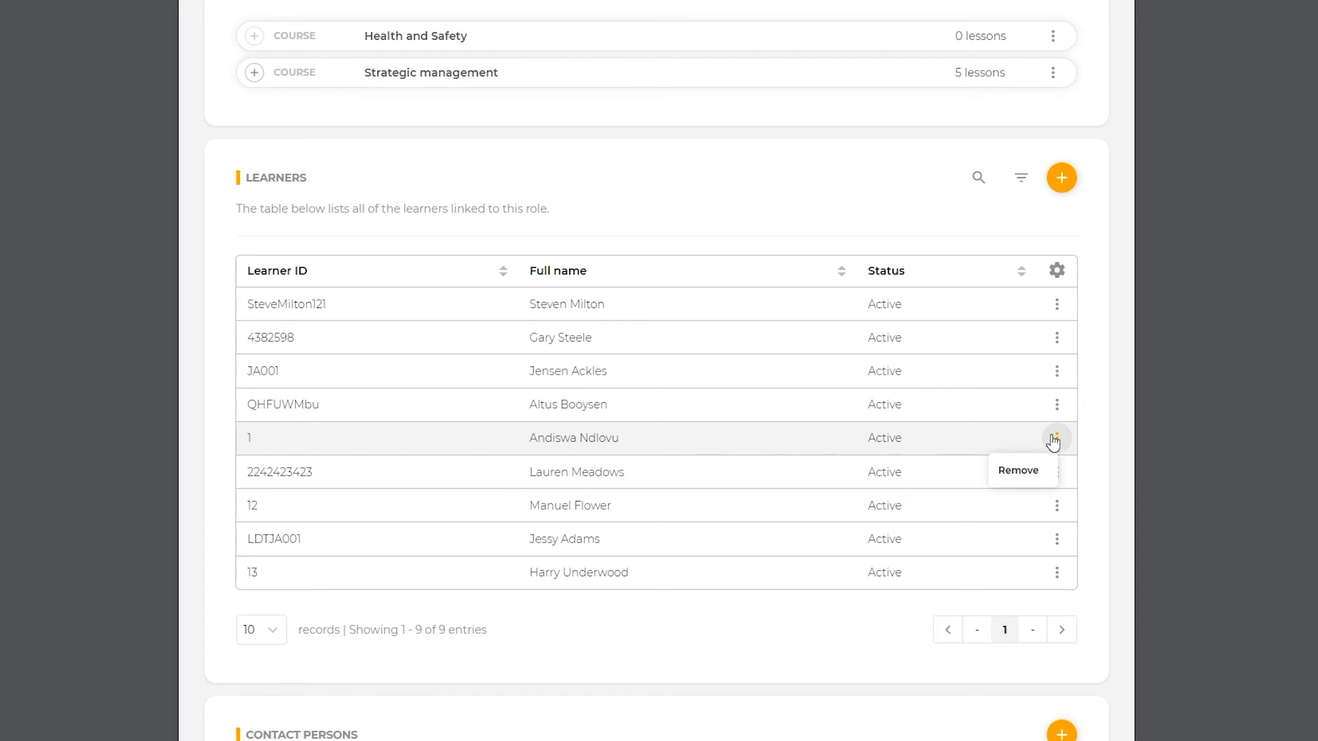
pyautogui.click(1050, 479)
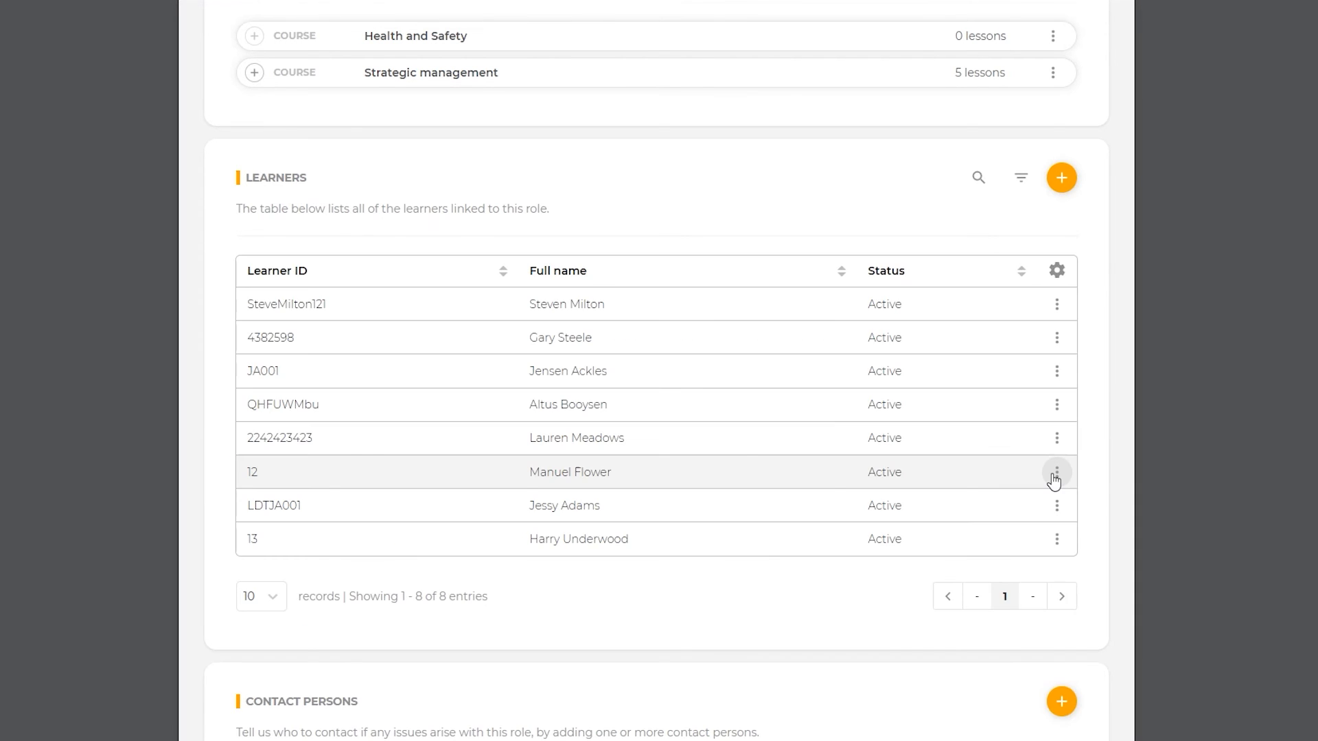
pyautogui.scroll(-5, 983, 456)
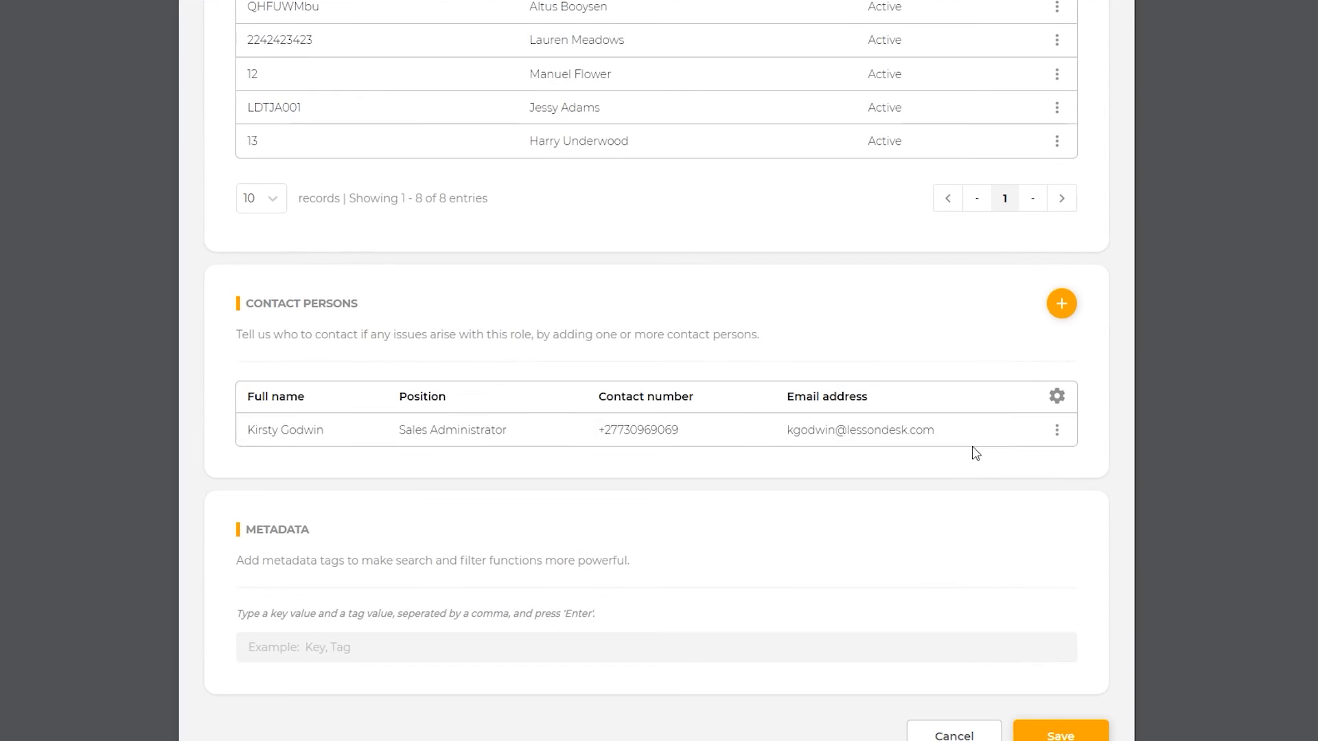
# Step: Link a second contact person to the HR Manager role
pyautogui.click(1061, 304)
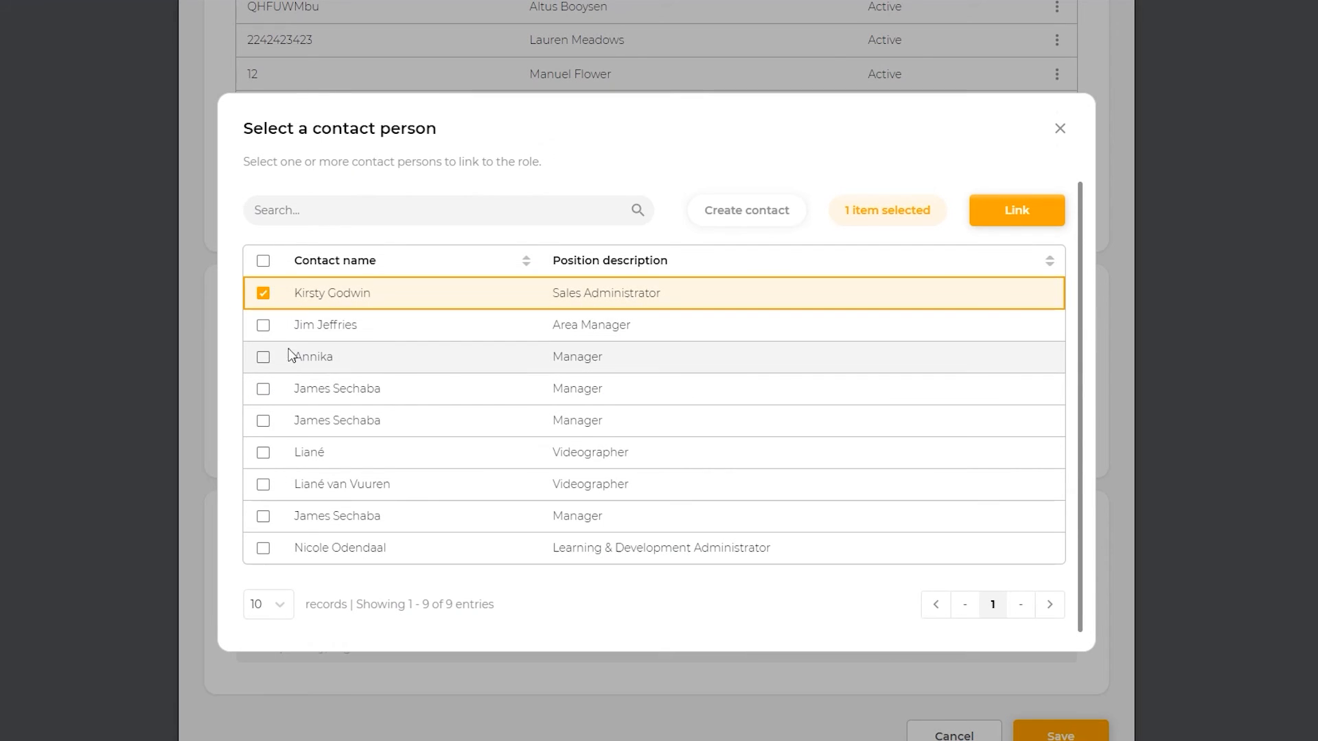
pyautogui.click(263, 357)
pyautogui.click(979, 212)
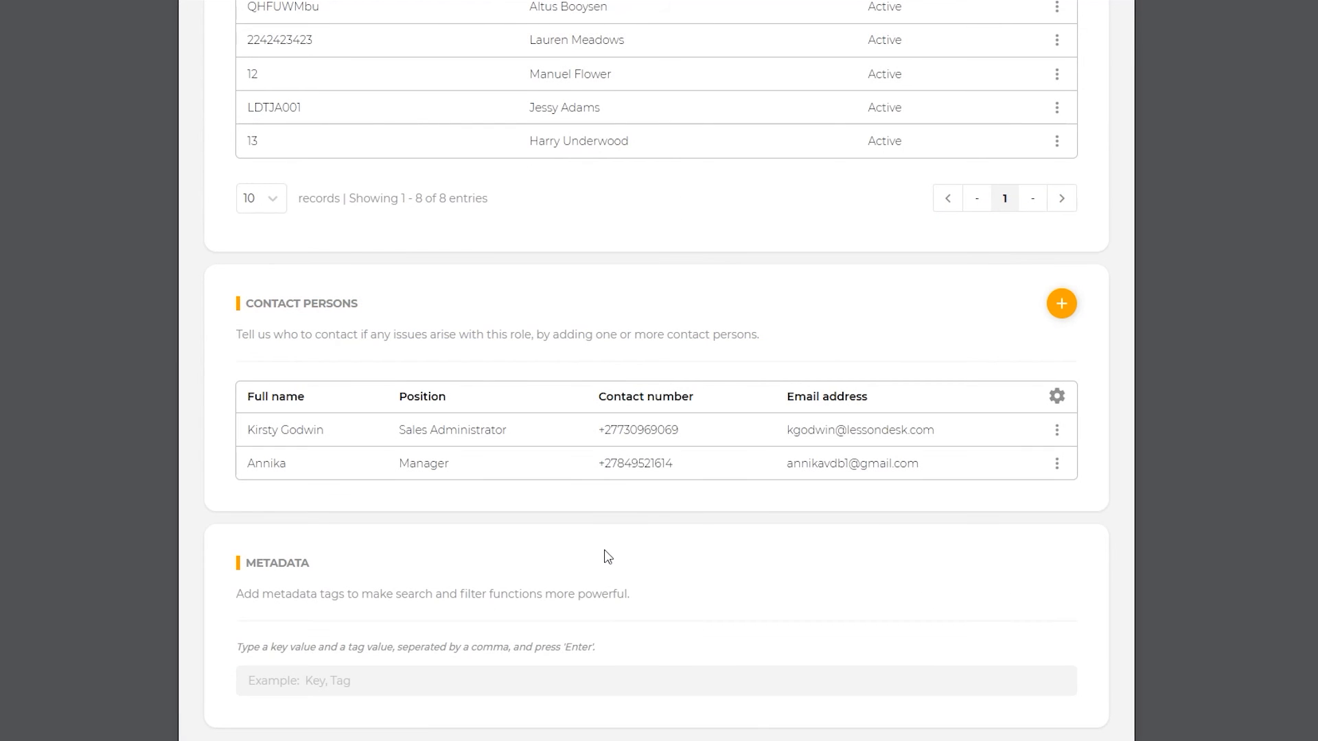
# Step: Add the metadata tag 'HR, Department' and save the edited role
pyautogui.scroll(-2, 604, 559)
pyautogui.click(506, 560)
pyautogui.write('HR, Department')
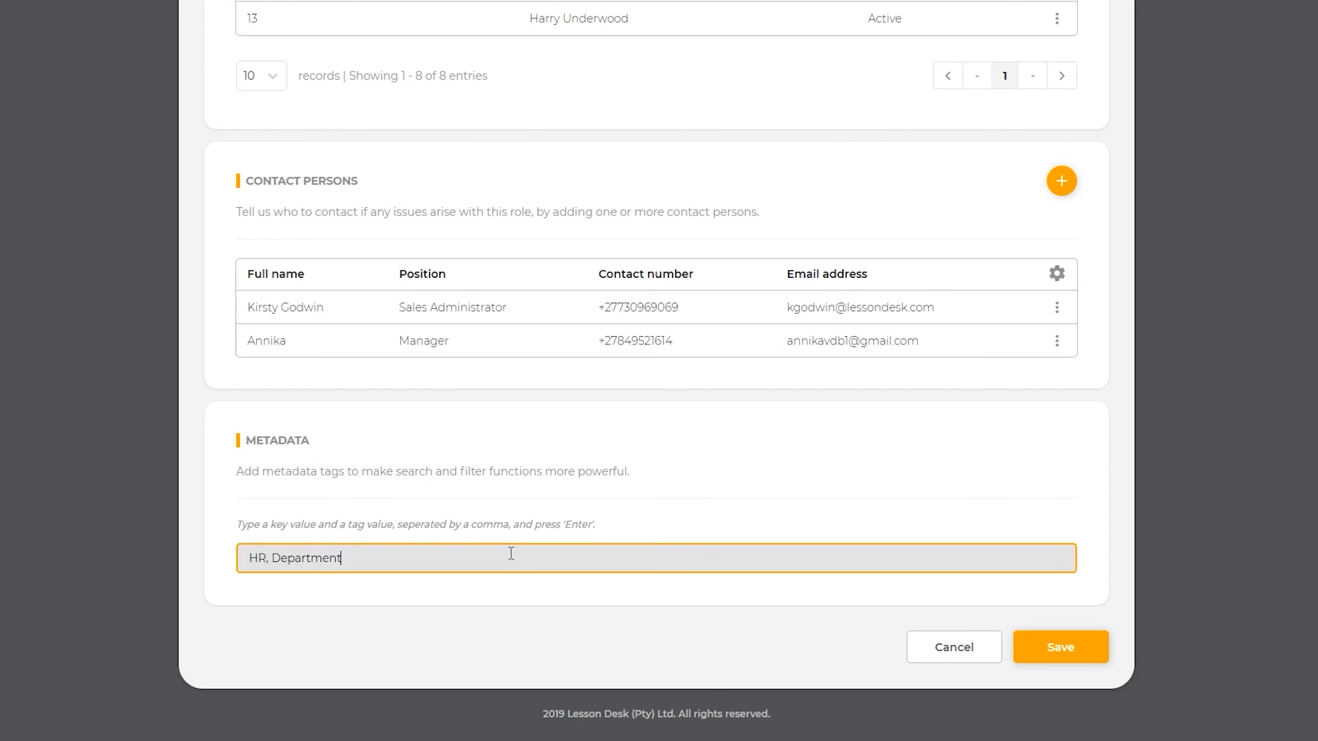
pyautogui.click(1020, 649)
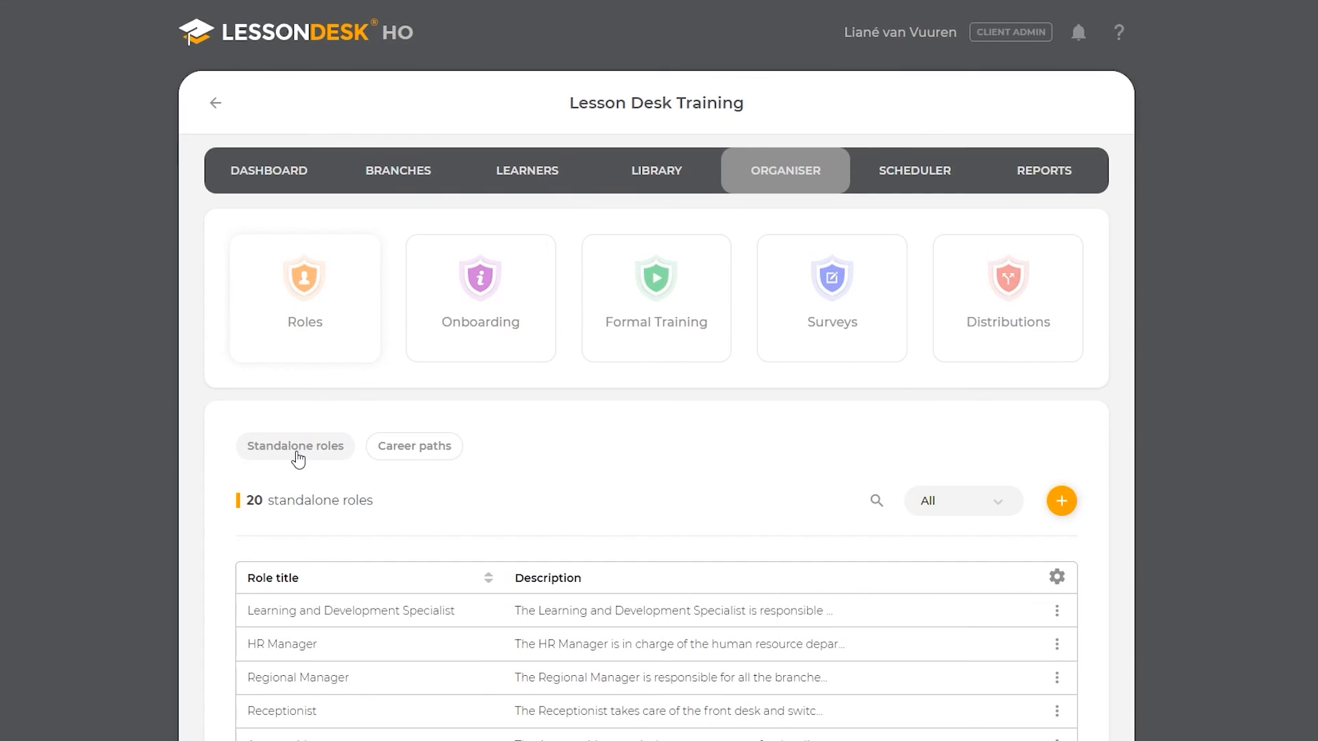
# Step: Open the Learning and Development Specialist role's profile from the standalone roles list
pyautogui.click(302, 459)
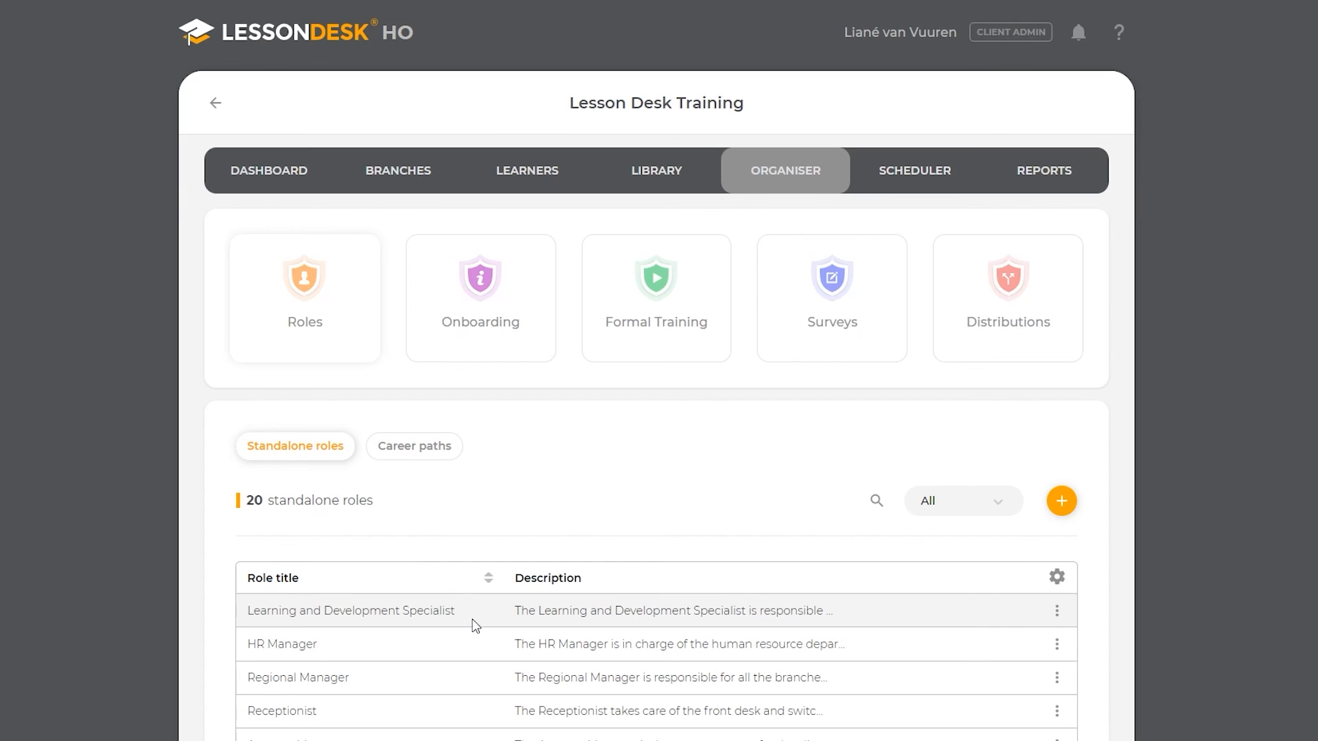
pyautogui.click(1058, 613)
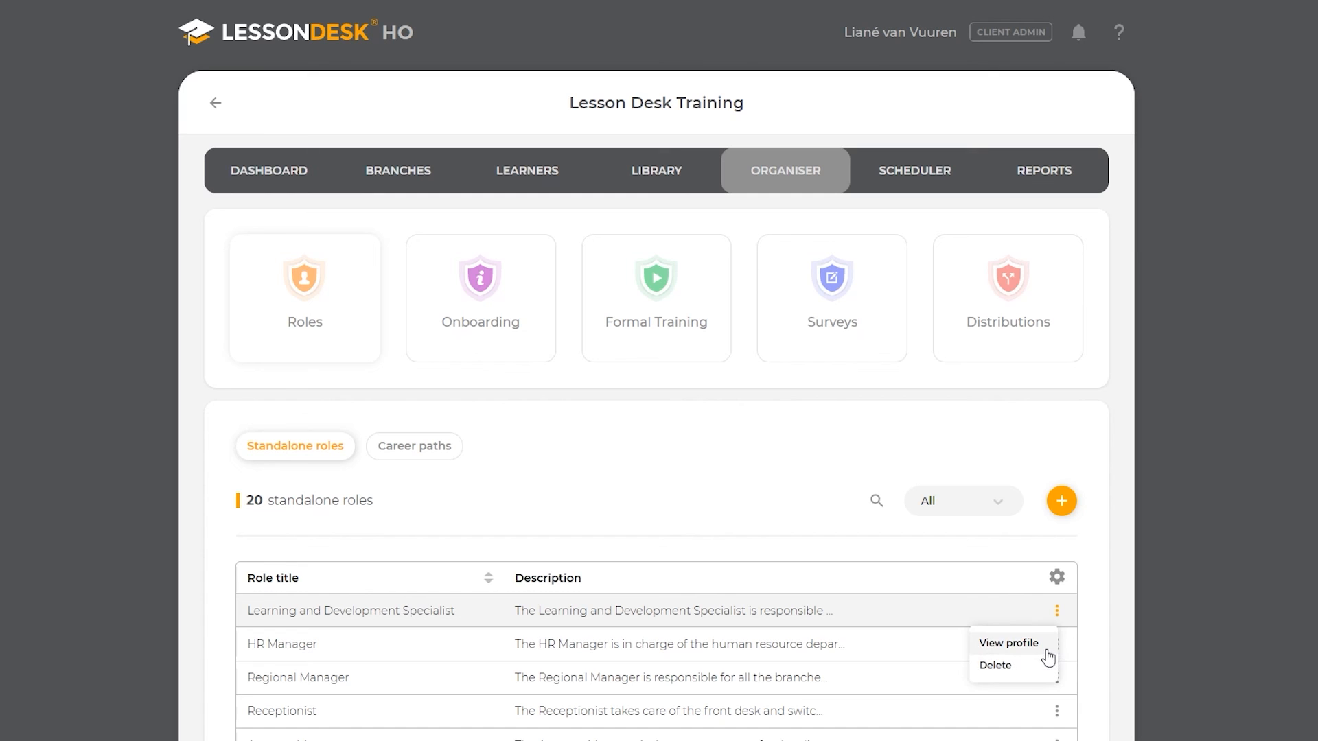
pyautogui.click(1048, 651)
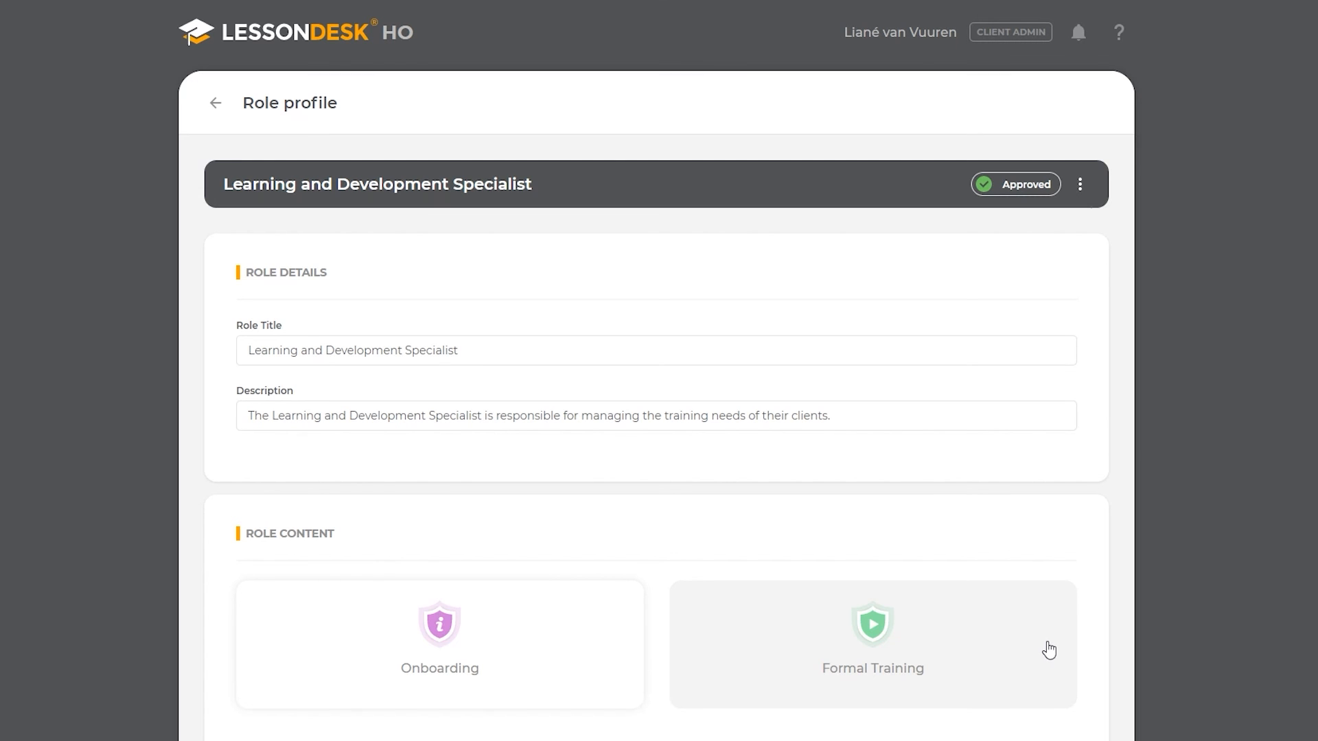
# Step: Delete the role, entering the one-time verification code to confirm
pyautogui.click(1081, 187)
pyautogui.click(1060, 278)
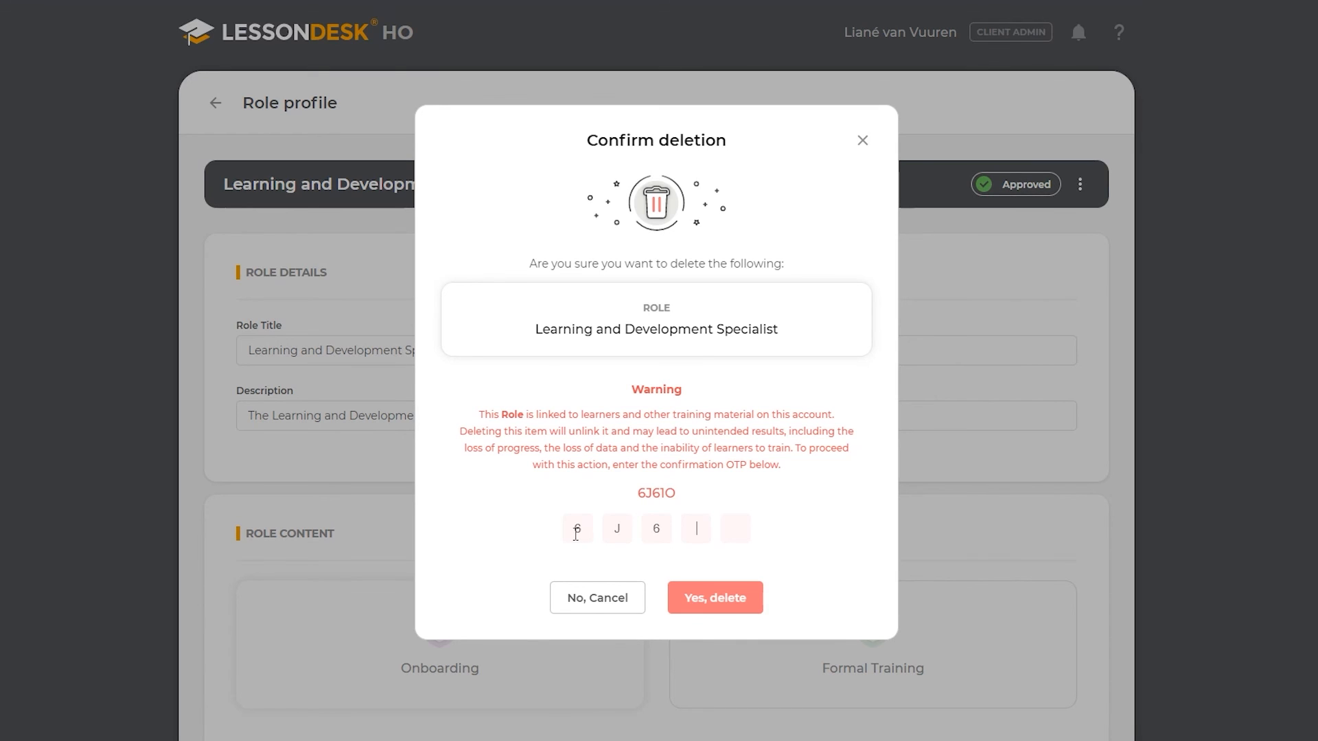
pyautogui.write('1O')
pyautogui.click(707, 612)
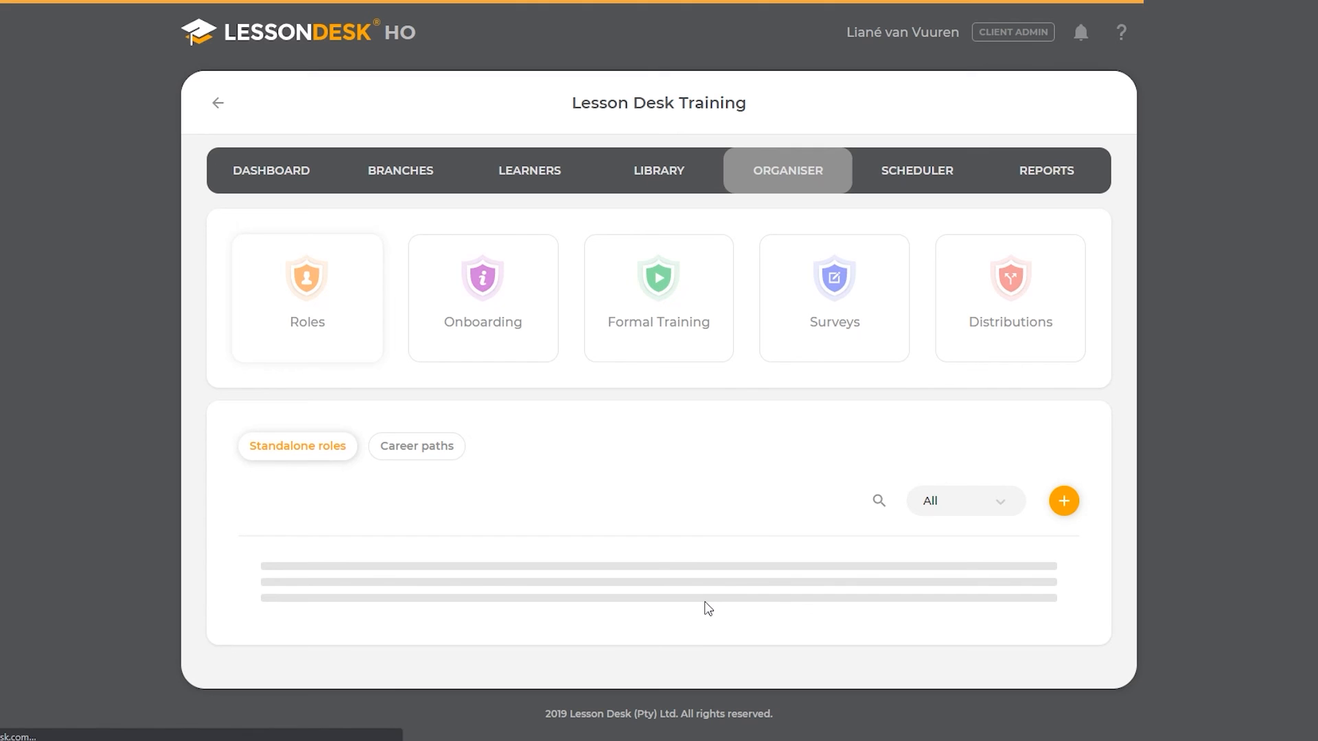